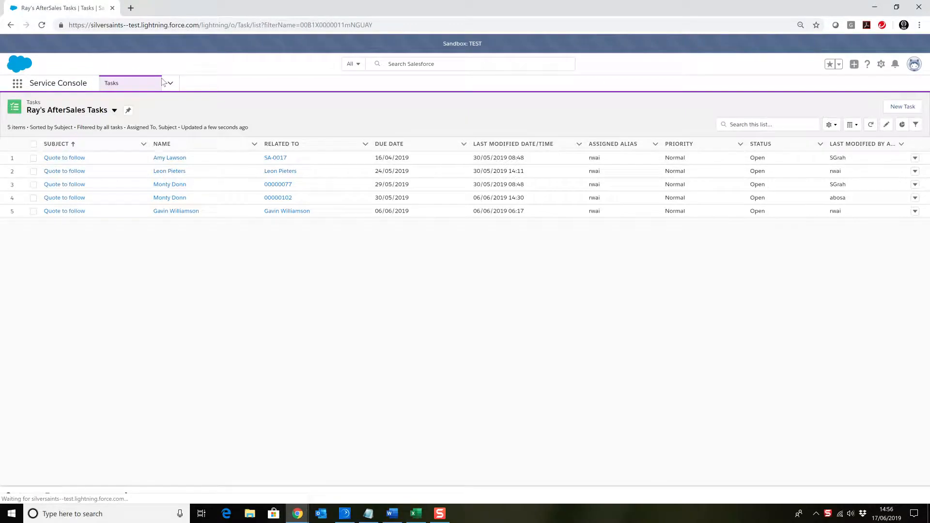
# Go to the Accounts list and display it as a split view
pyautogui.click(168, 85)
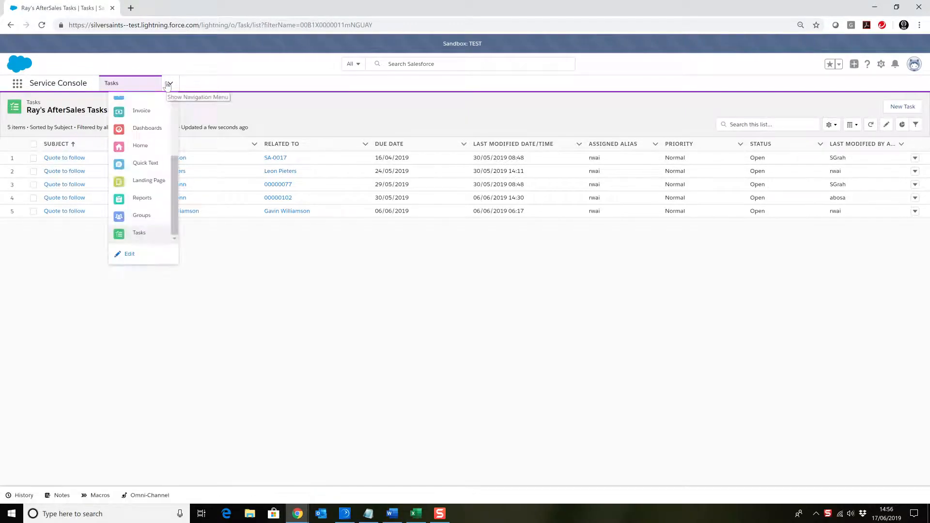
pyautogui.scroll(3, 146, 138)
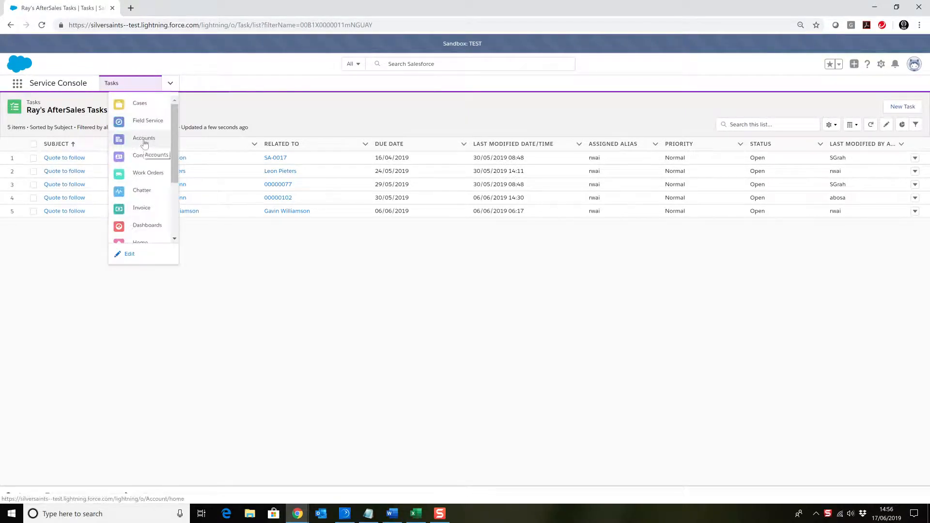
pyautogui.click(146, 138)
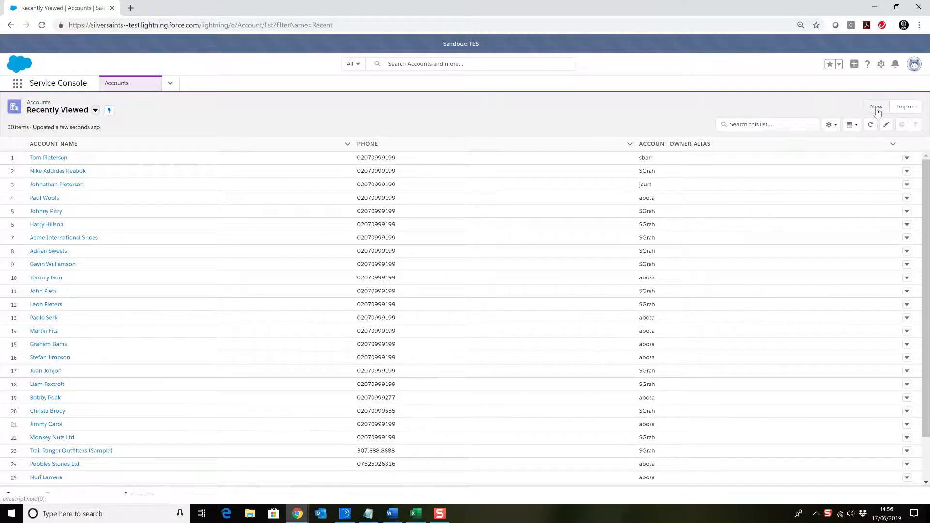
pyautogui.click(853, 125)
pyautogui.click(826, 188)
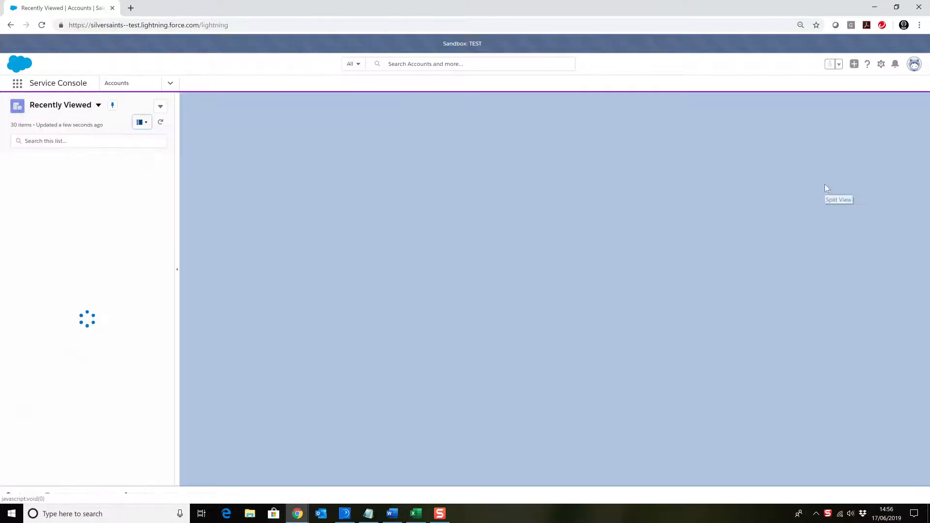
# Start a new account with the Person Account record type
pyautogui.click(160, 106)
pyautogui.click(140, 126)
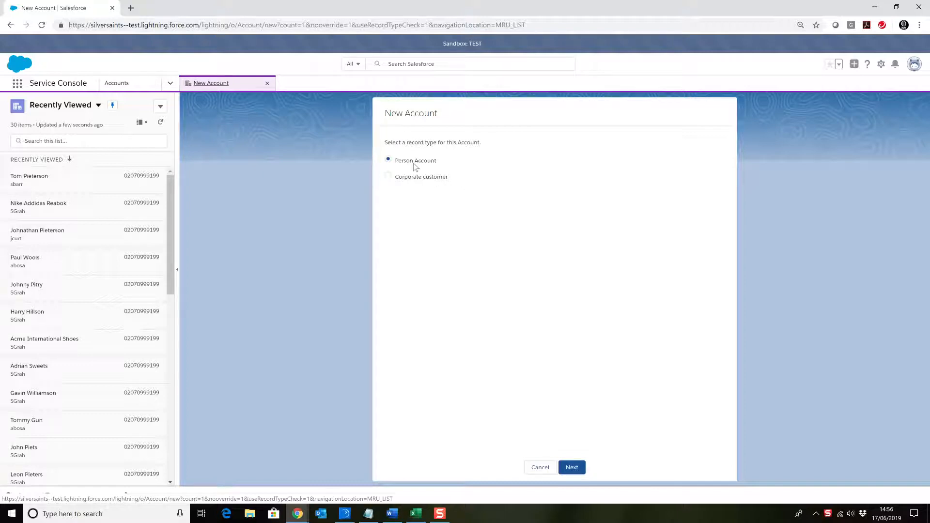
pyautogui.click(570, 467)
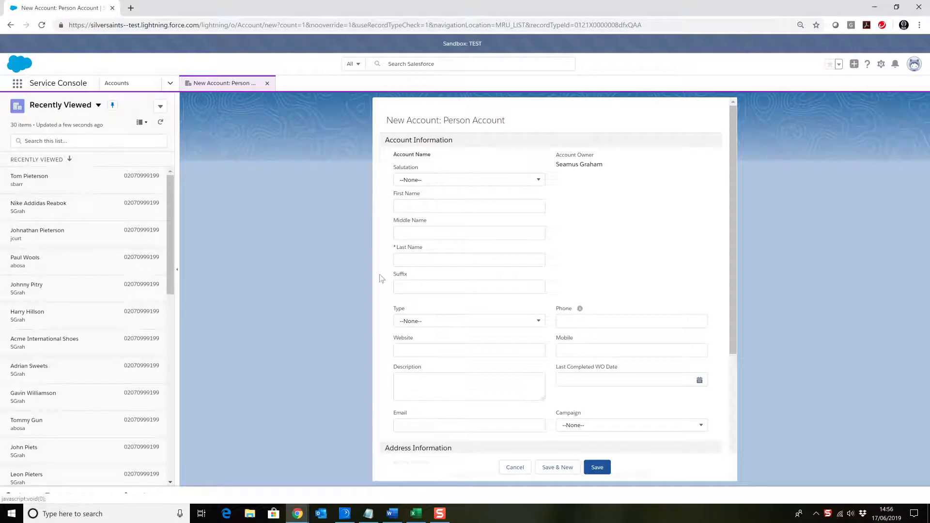
# Set the salutation to Mr. and enter the customer's first and last name
pyautogui.click(481, 182)
pyautogui.click(412, 212)
pyautogui.click(415, 207)
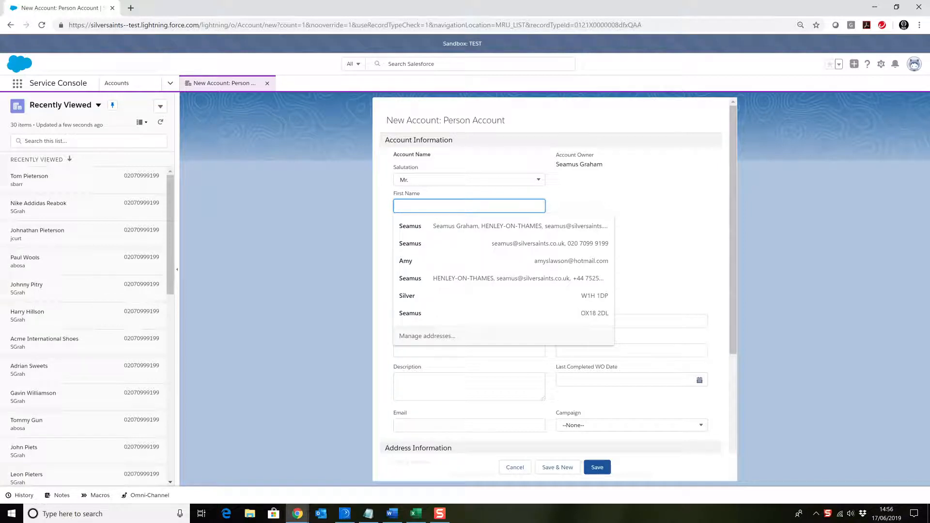
pyautogui.hotkey('alt', 'Tab')
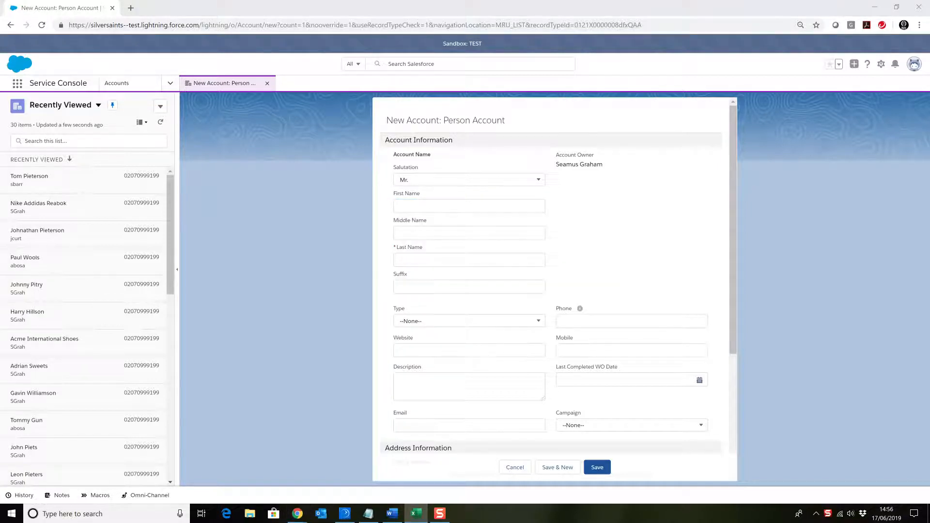
pyautogui.click(415, 207)
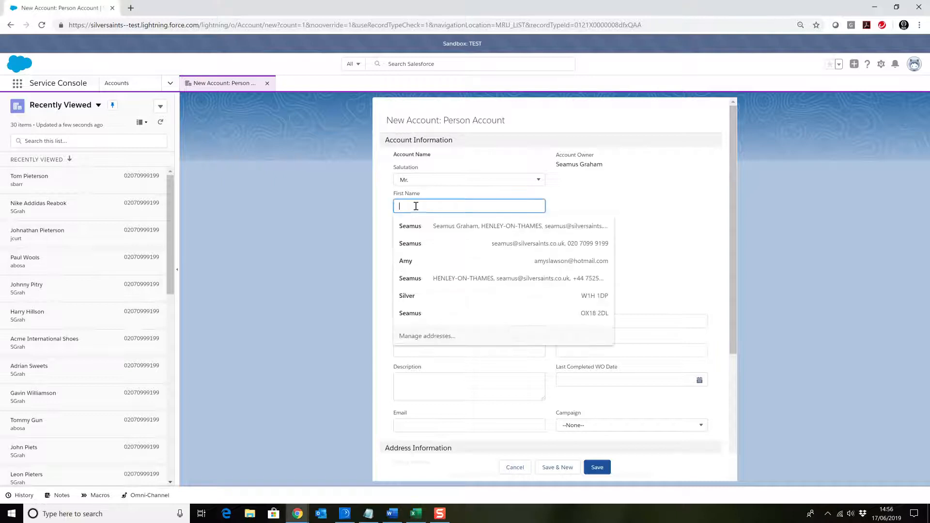
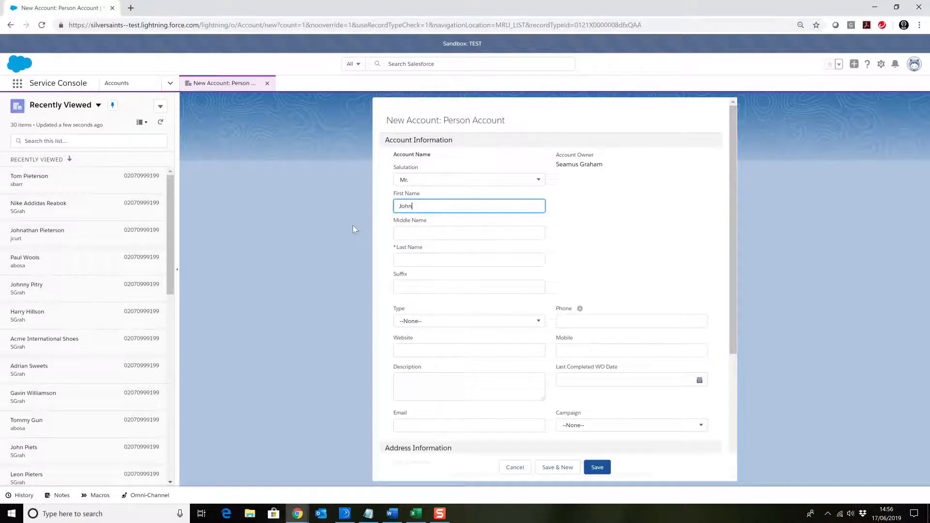
pyautogui.press('Tab')
pyautogui.press('Tab')
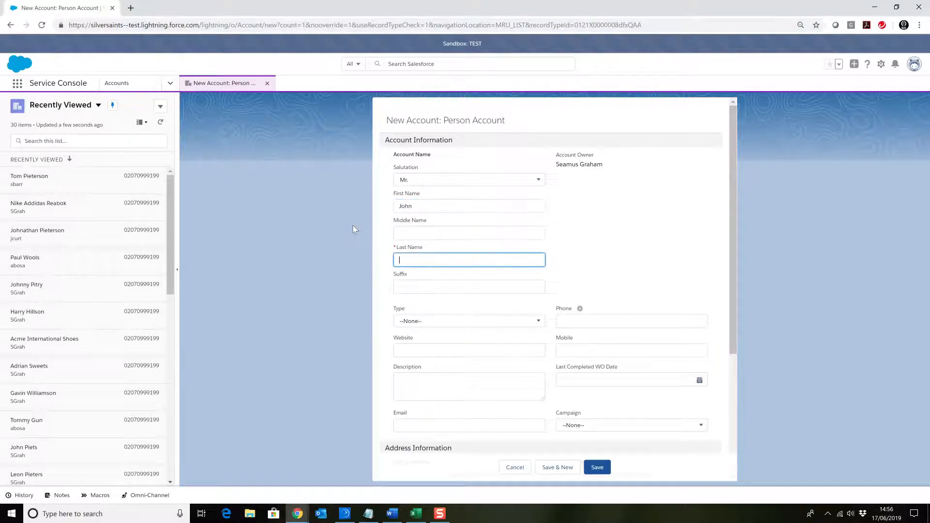
pyautogui.press('Tab')
pyautogui.press('Tab')
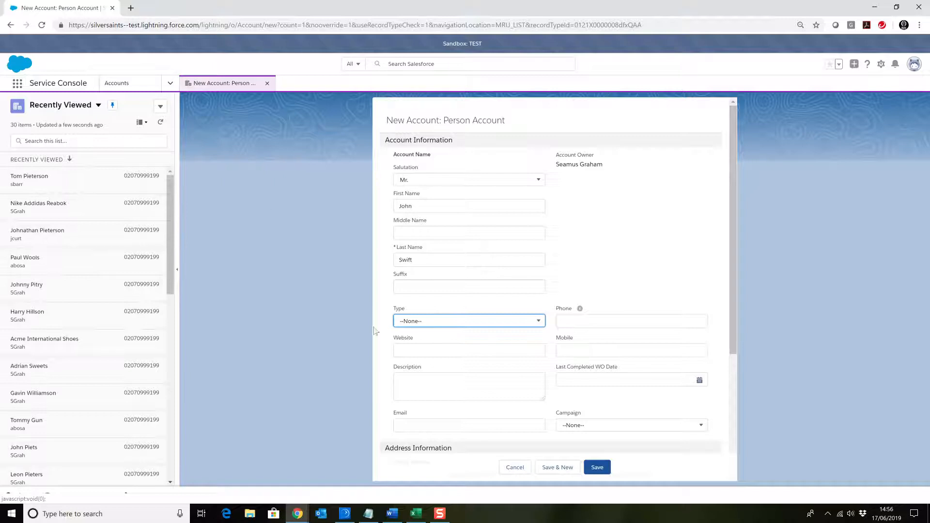
# Set the account type to Customer and enter the customer's phone and mobile numbers
pyautogui.click(407, 322)
pyautogui.click(417, 353)
pyautogui.click(573, 322)
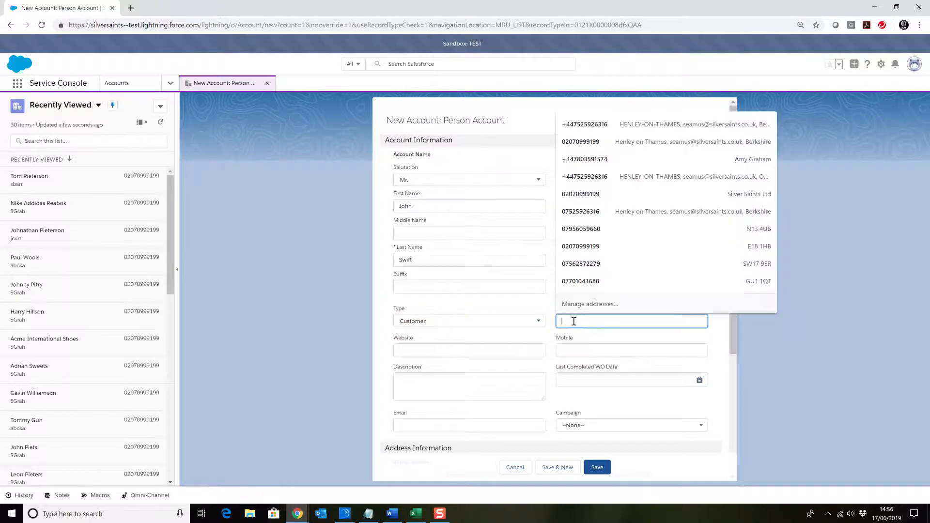
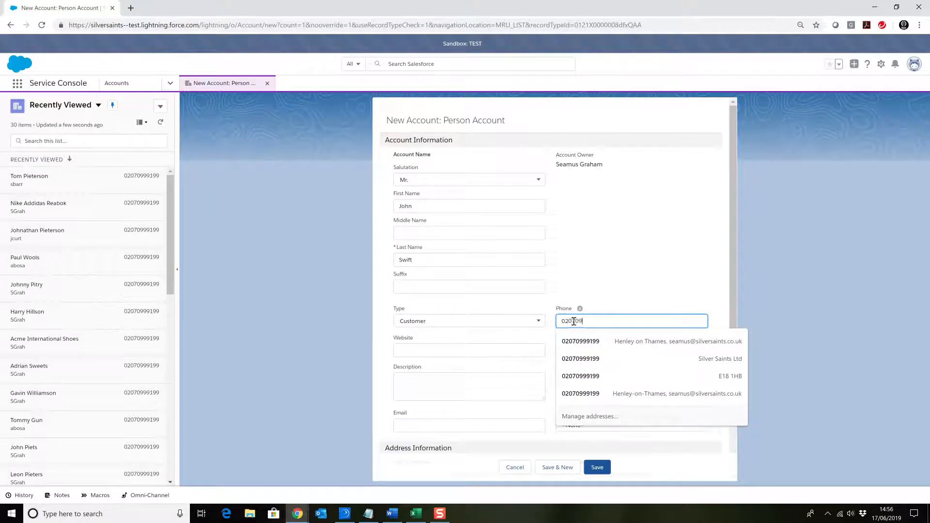
pyautogui.click(567, 348)
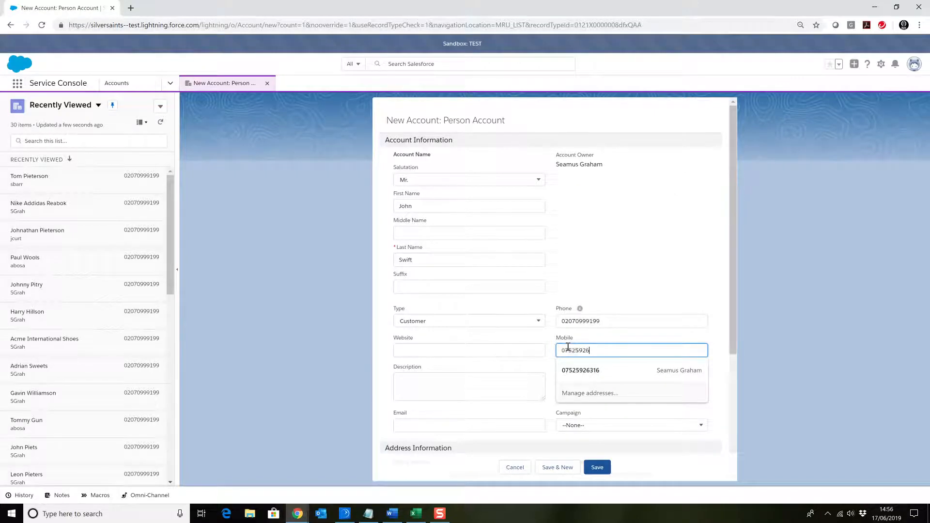
# Enter the customer's e-mail address and set the campaign to 01 - Google
pyautogui.click(445, 383)
pyautogui.click(441, 348)
pyautogui.click(439, 382)
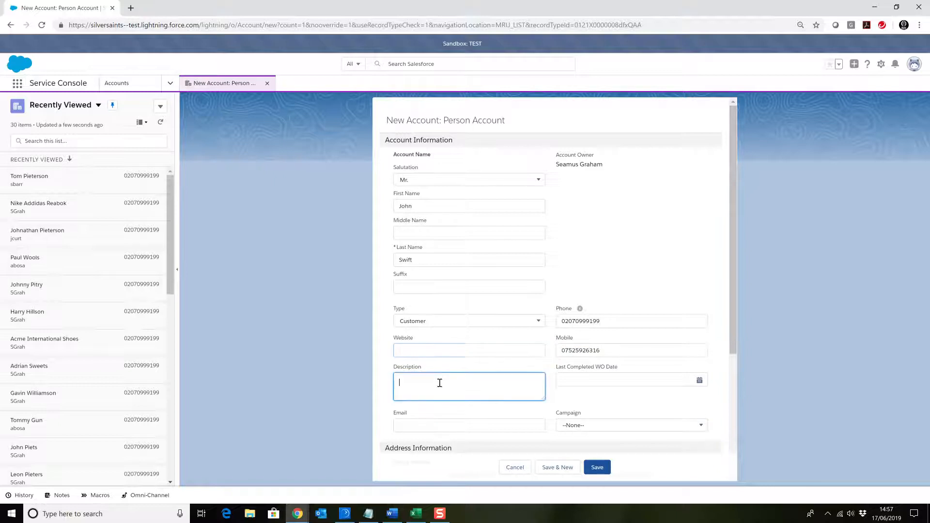
pyautogui.click(425, 421)
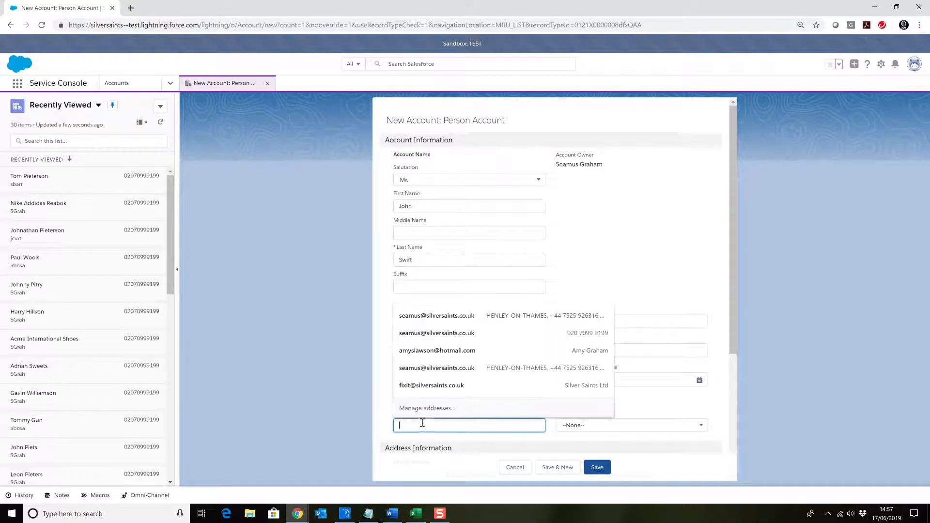
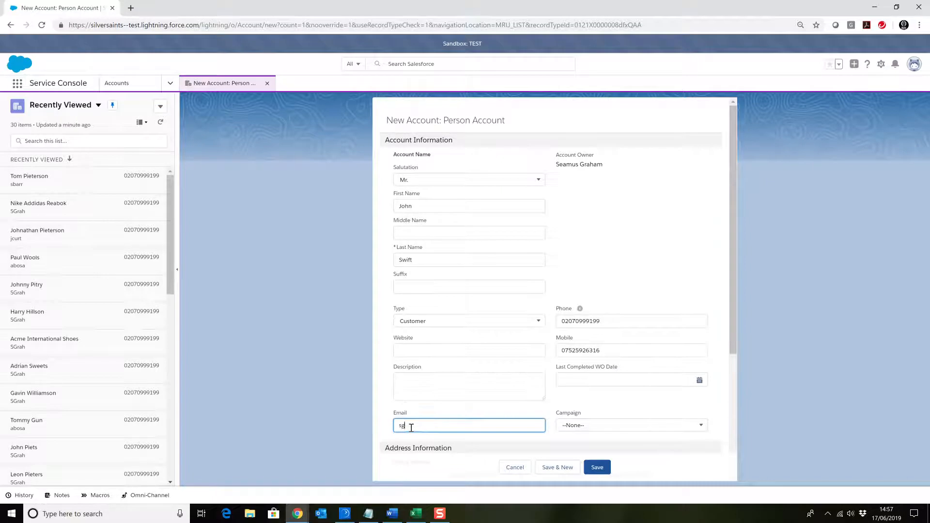
pyautogui.click(576, 426)
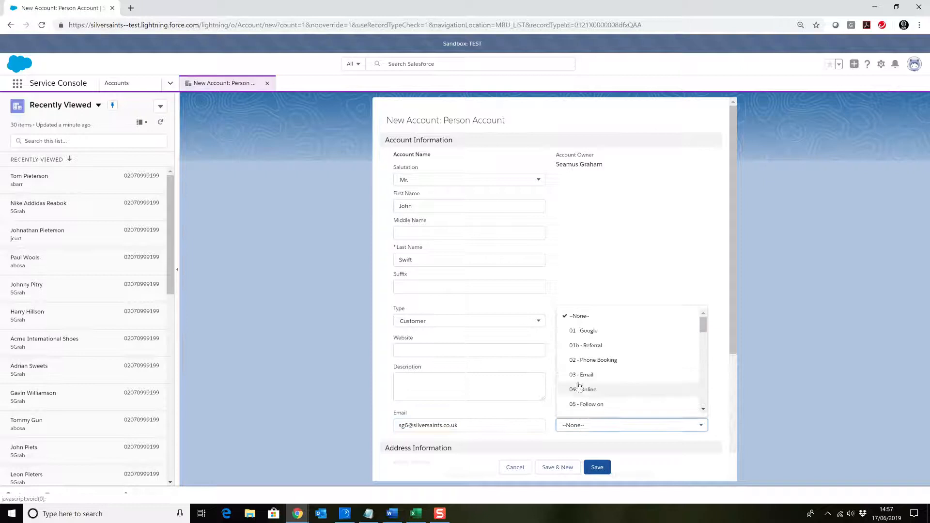
pyautogui.click(583, 331)
# Fill in the billing address by searching for the customer's street, city and postcode and choosing the matching suggestion
pyautogui.scroll(-2, 581, 339)
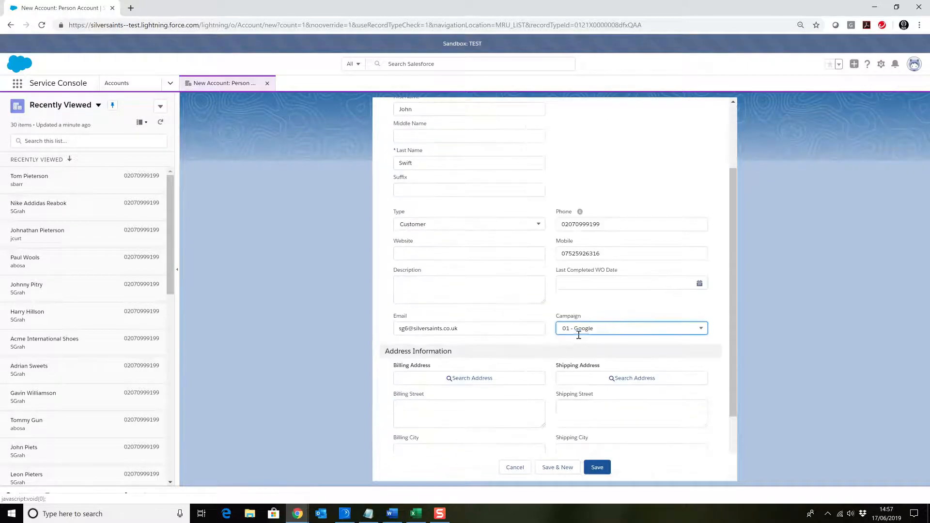
pyautogui.scroll(-1, 519, 305)
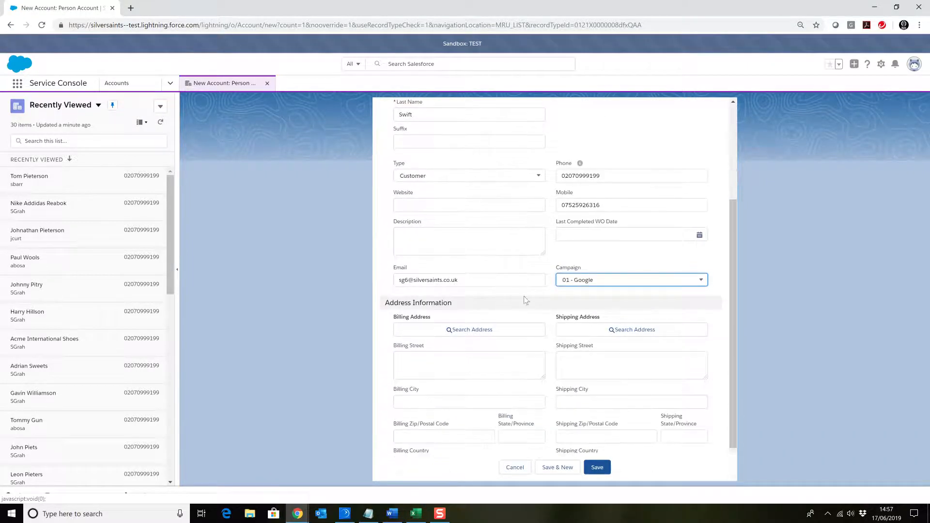
pyautogui.click(454, 332)
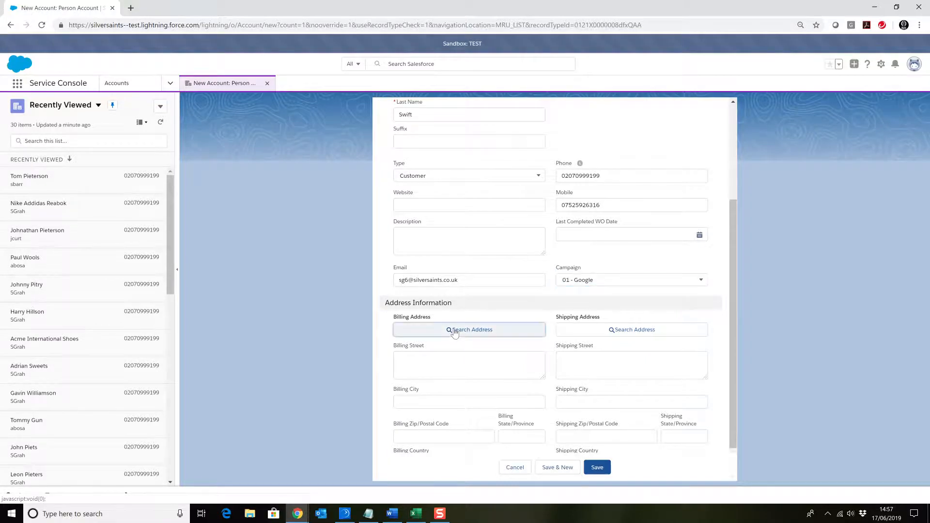
pyautogui.click(362, 222)
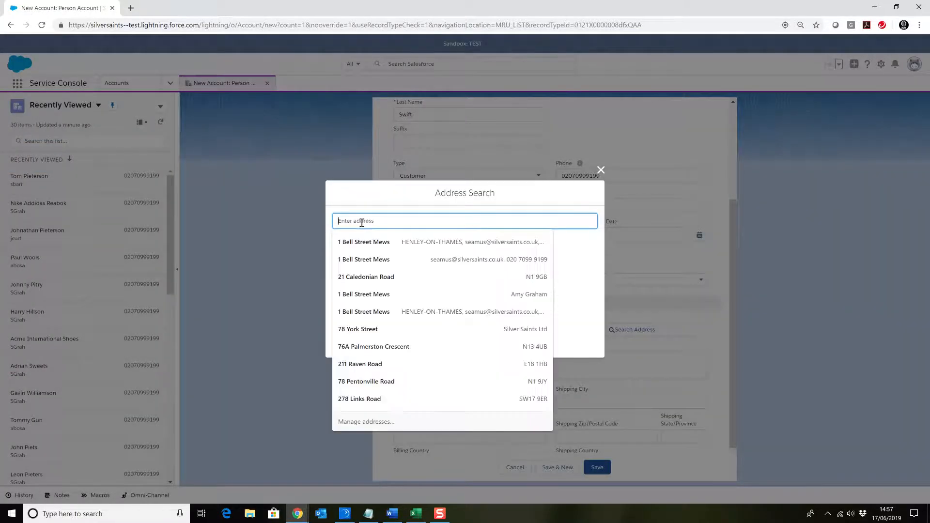
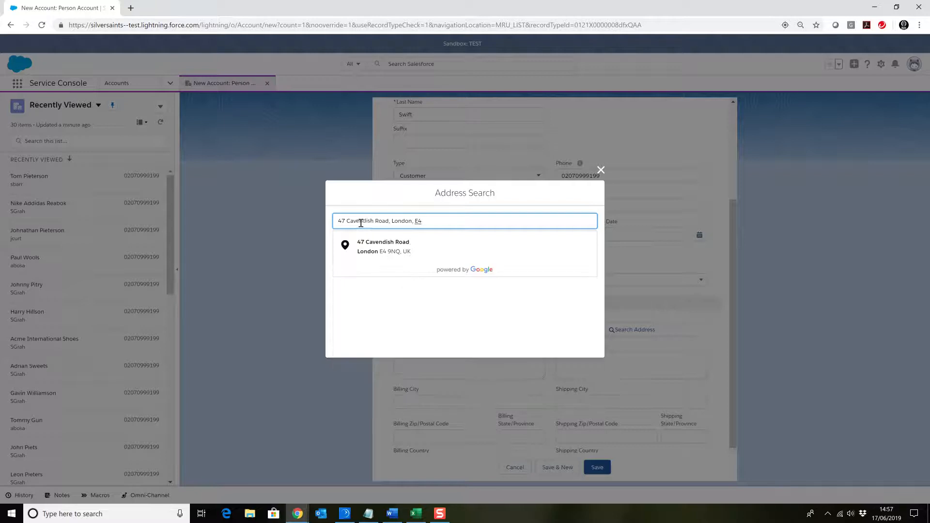
pyautogui.click(382, 251)
# Review the completed account form and save the new person account
pyautogui.scroll(-1, 441, 275)
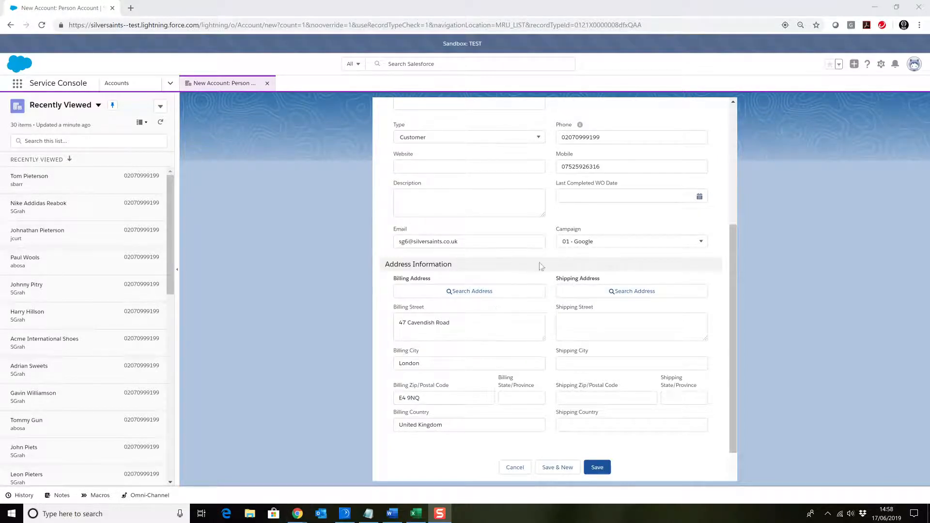
pyautogui.scroll(4, 526, 302)
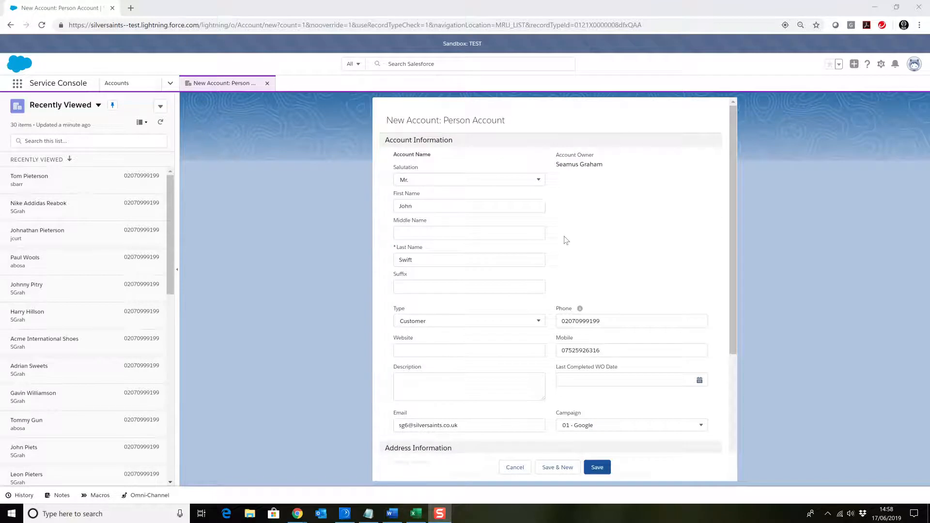
pyautogui.scroll(-4, 566, 240)
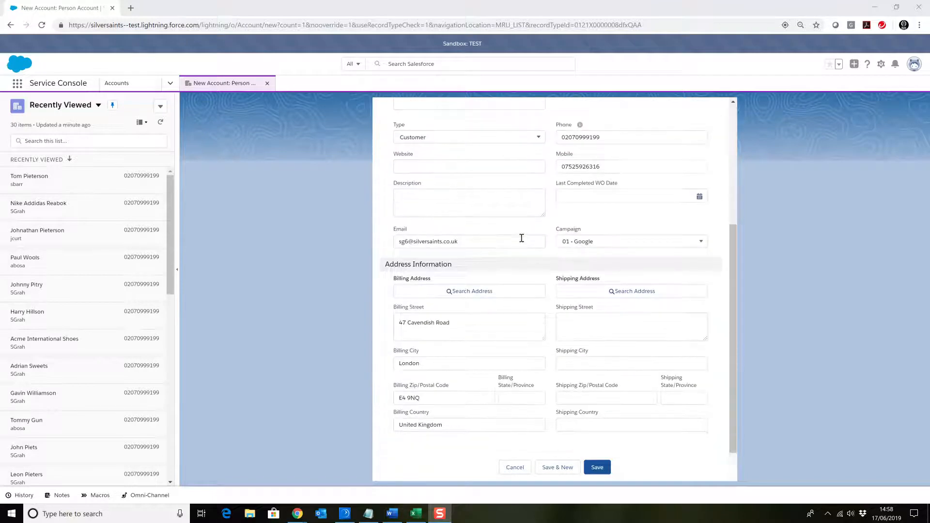
pyautogui.click(597, 466)
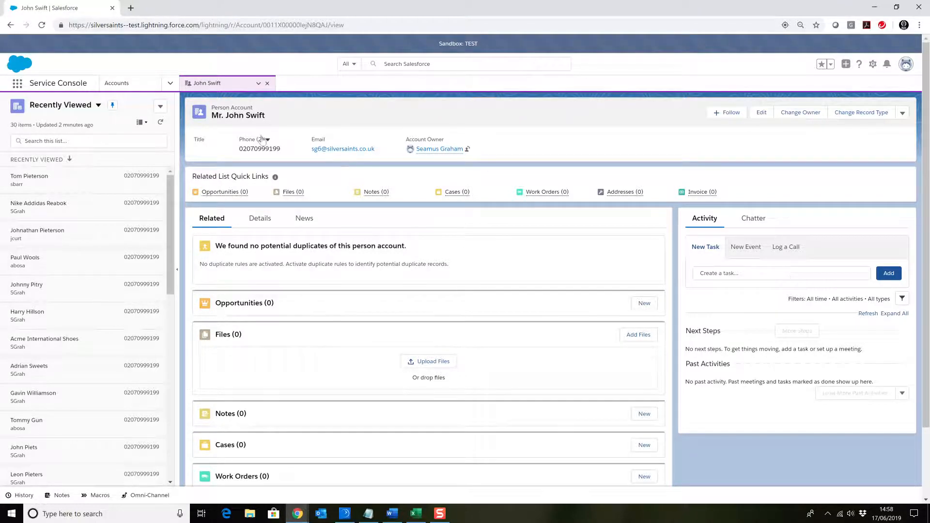
# Enable the new person account as a customer user, save the prefilled user record and accept the welcome e-mail notice
pyautogui.click(902, 114)
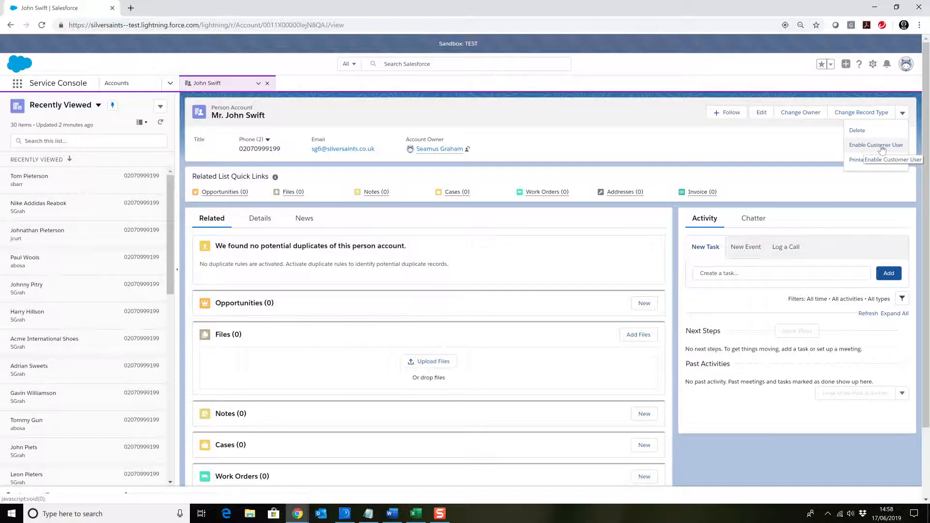
pyautogui.click(880, 148)
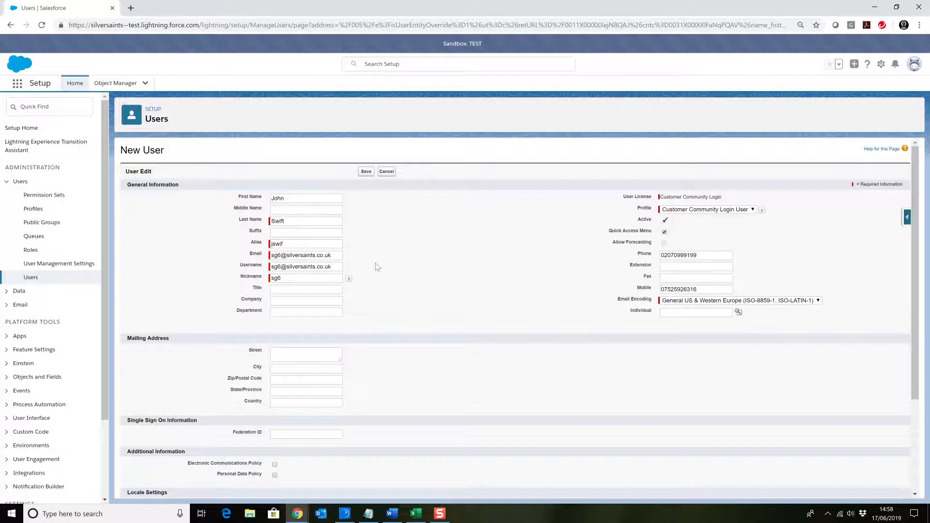
pyautogui.click(366, 173)
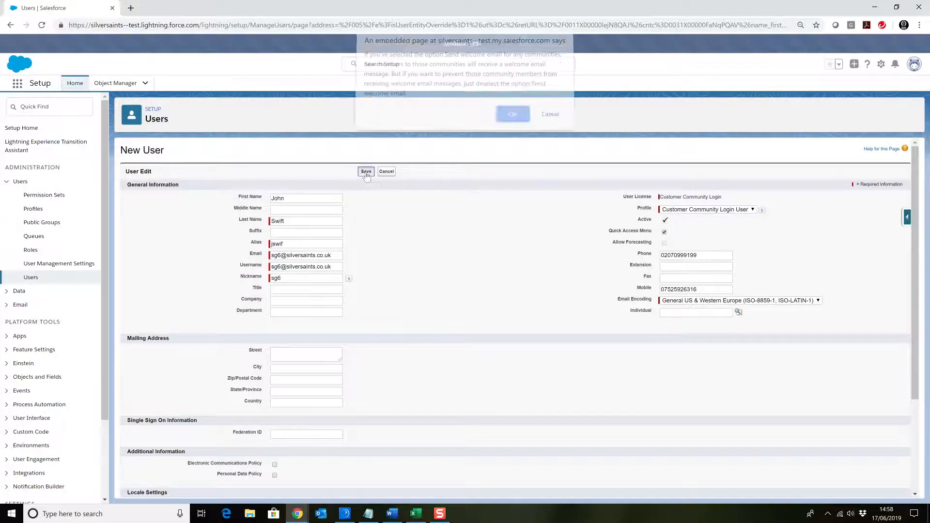
pyautogui.click(512, 119)
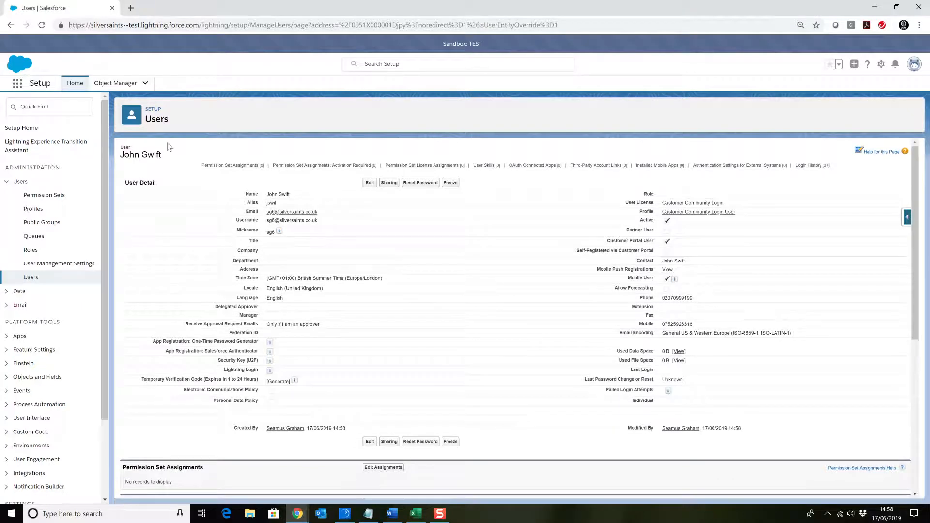
# Return to the Service Console app, open the new customer's person account from the recently viewed accounts and minimise the history of recent tabs
pyautogui.click(17, 83)
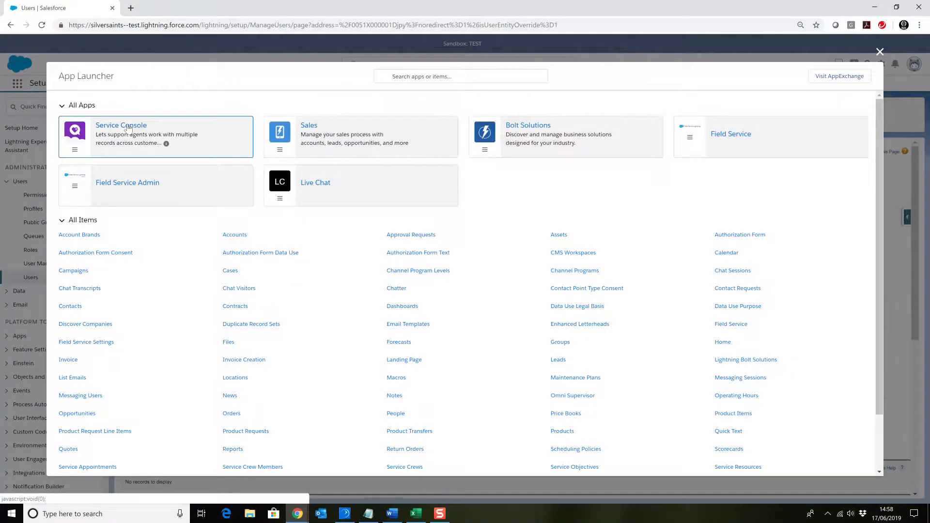
pyautogui.click(128, 128)
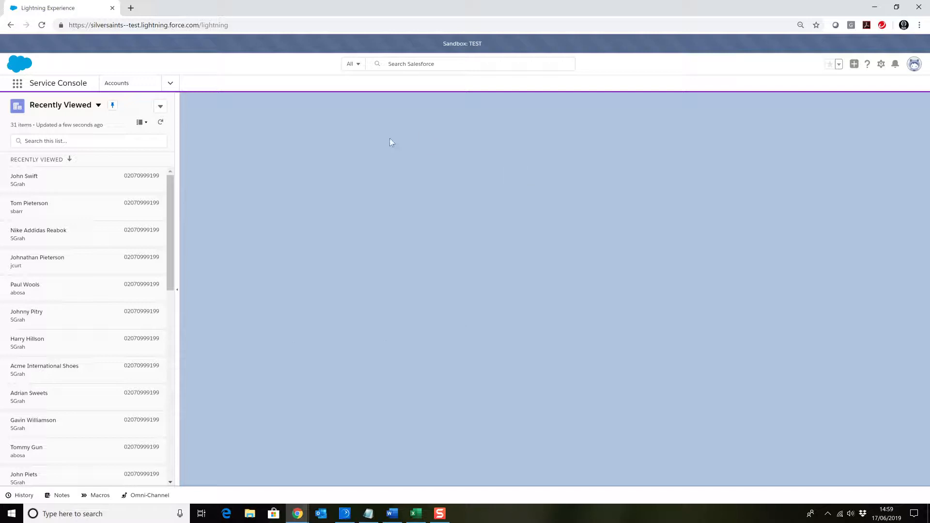
pyautogui.click(24, 496)
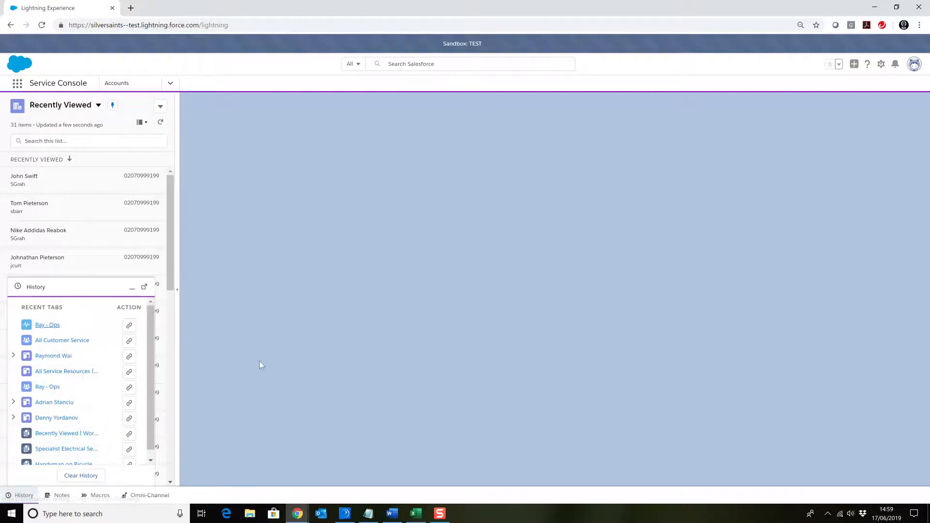
pyautogui.click(21, 180)
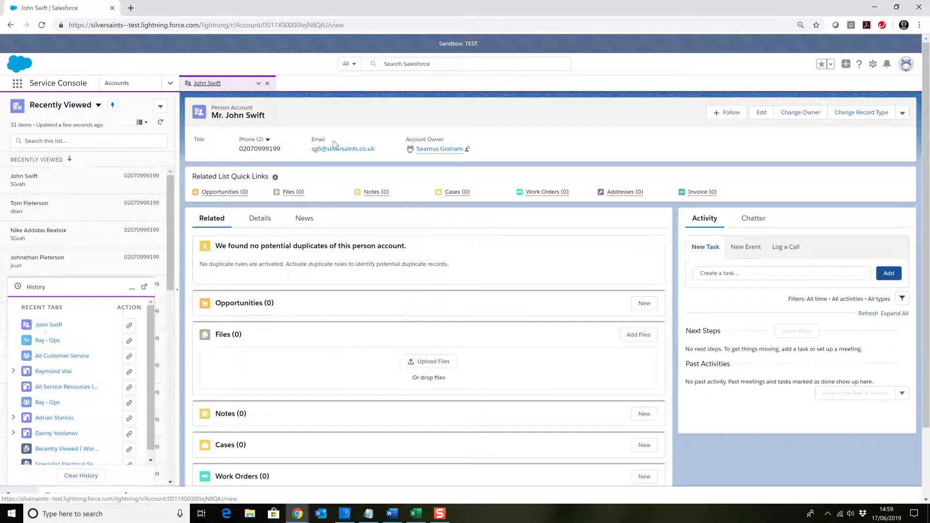
pyautogui.click(129, 287)
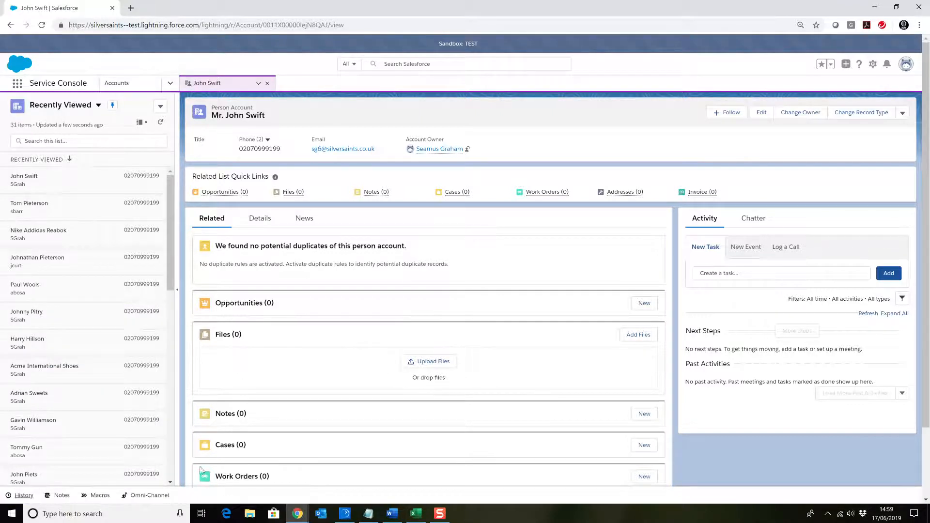
pyautogui.click(20, 496)
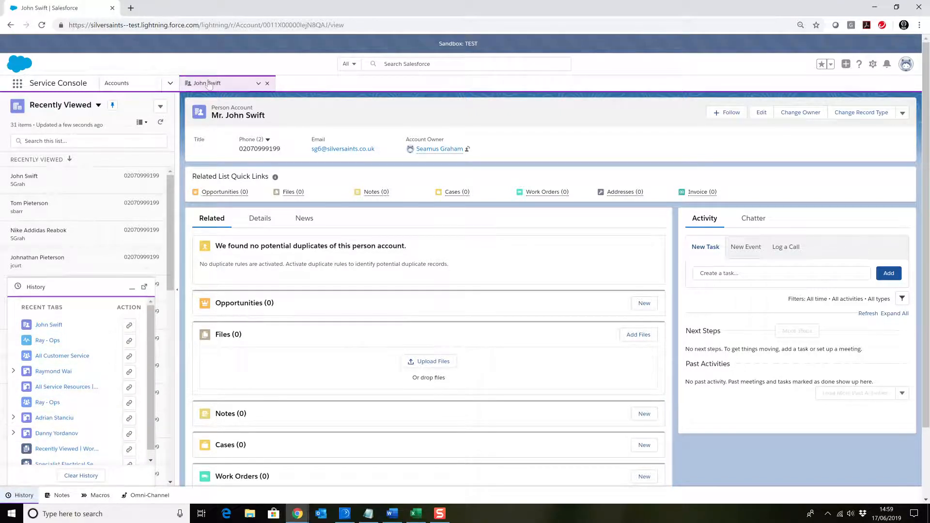
pyautogui.click(132, 287)
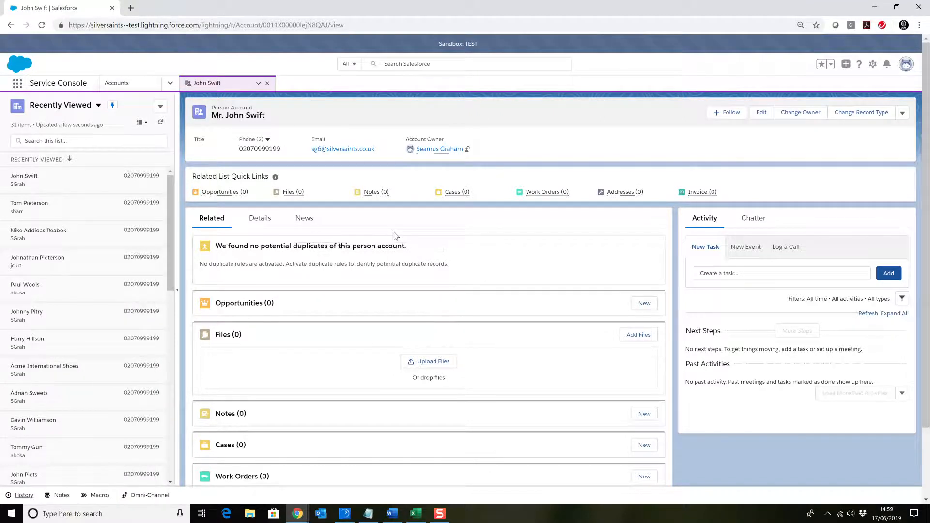
# Examine the customer account's related lists, quick links and detail fields
pyautogui.scroll(-2, 356, 275)
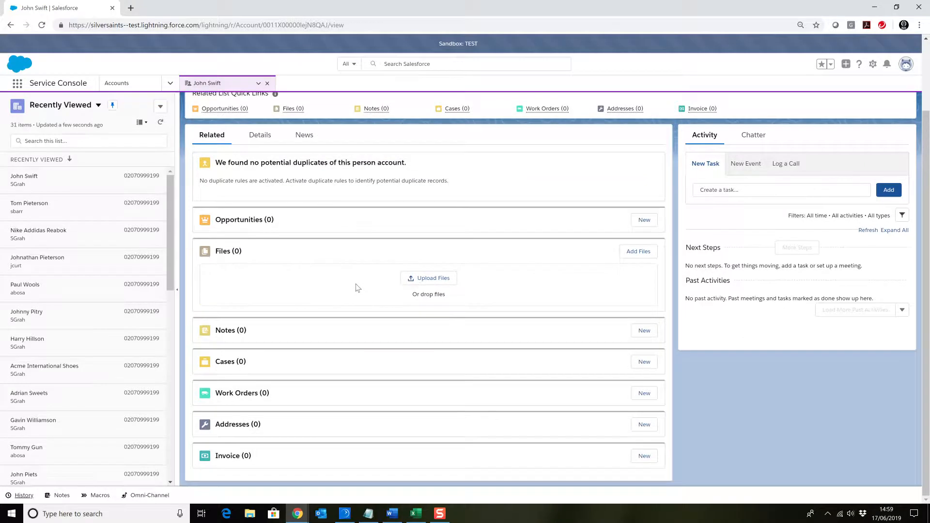
pyautogui.scroll(2, 355, 283)
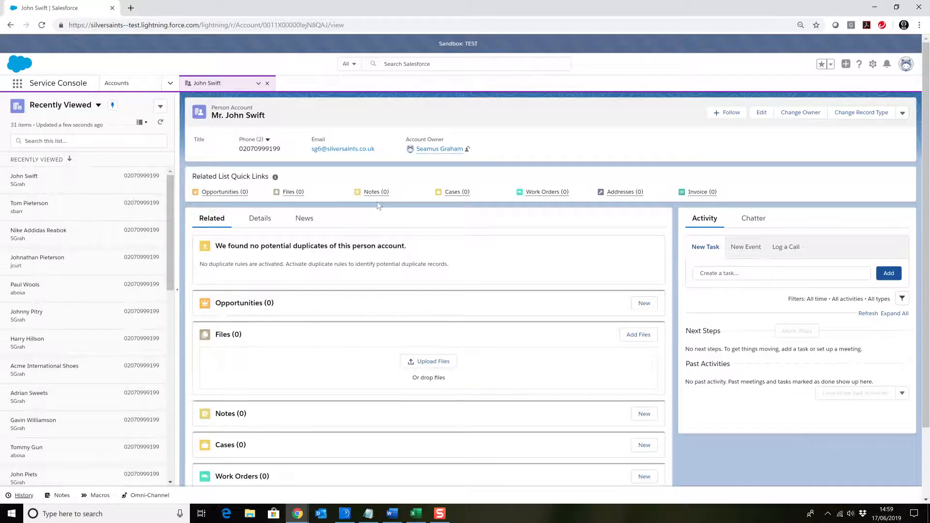
pyautogui.moveTo(383, 194)
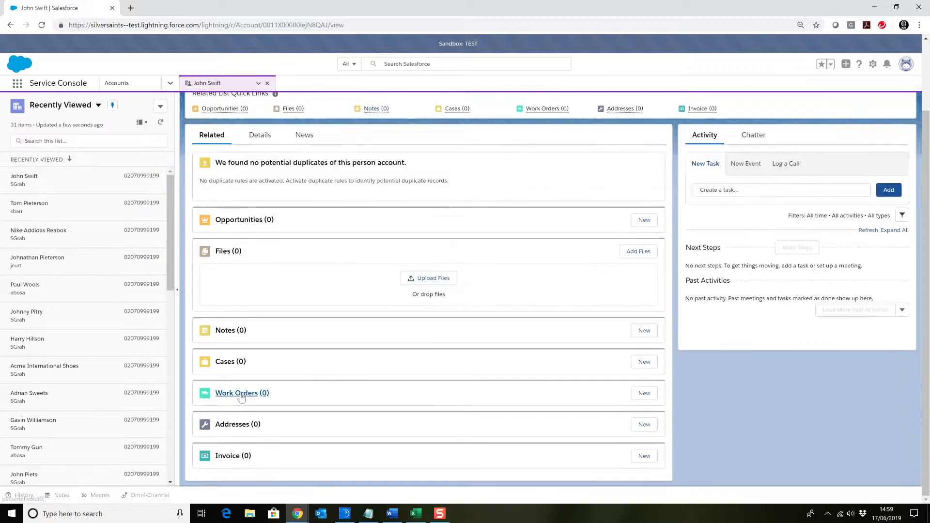
pyautogui.scroll(2, 261, 251)
pyautogui.scroll(-1, 241, 353)
pyautogui.scroll(-1, 241, 371)
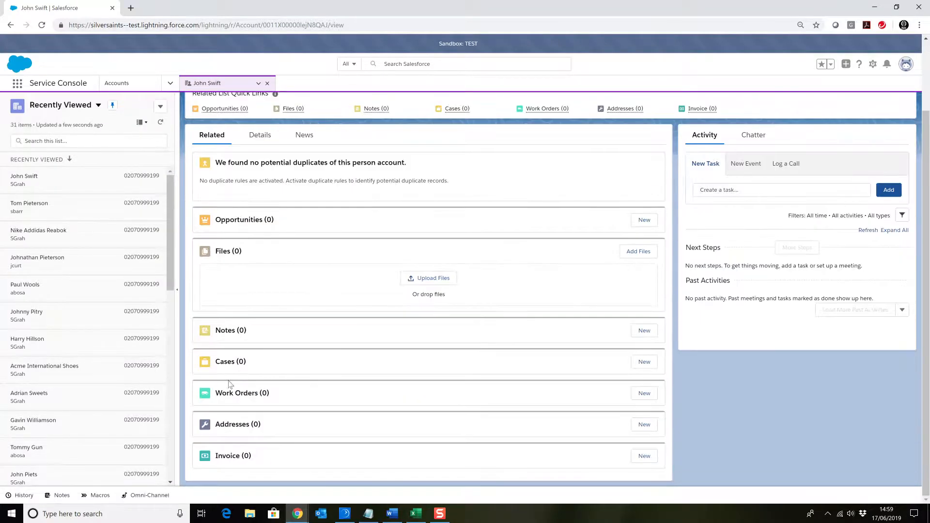
pyautogui.scroll(2, 235, 378)
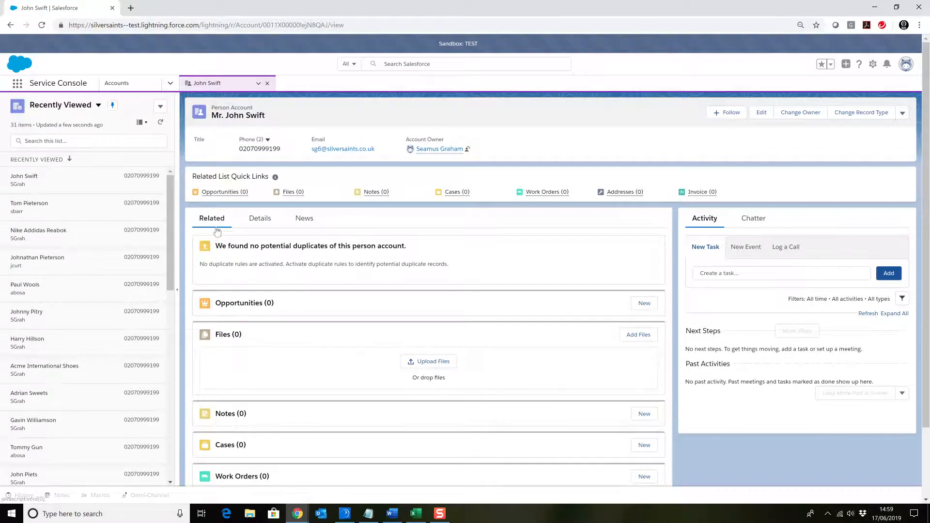
pyautogui.click(260, 222)
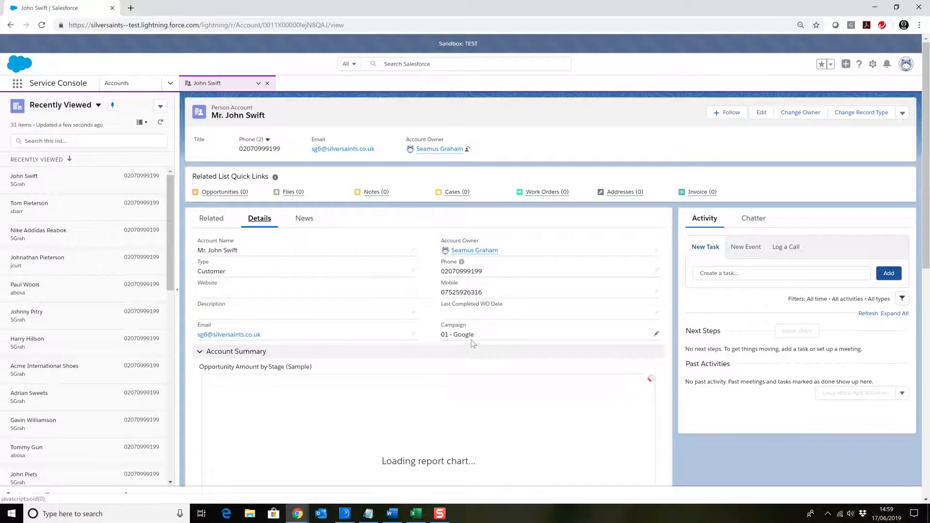
pyautogui.click(211, 218)
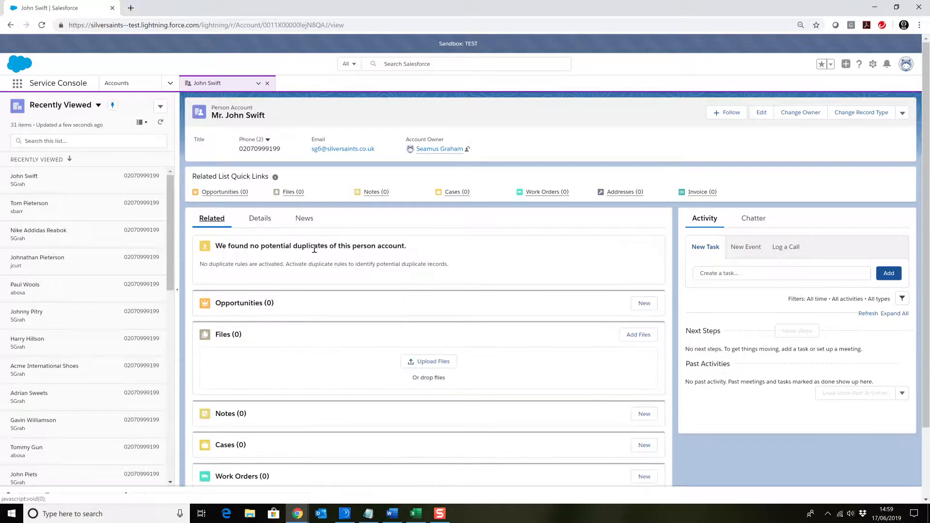
# Start a new work order for the customer's account with the Agent Booking record type
pyautogui.scroll(-2, 314, 252)
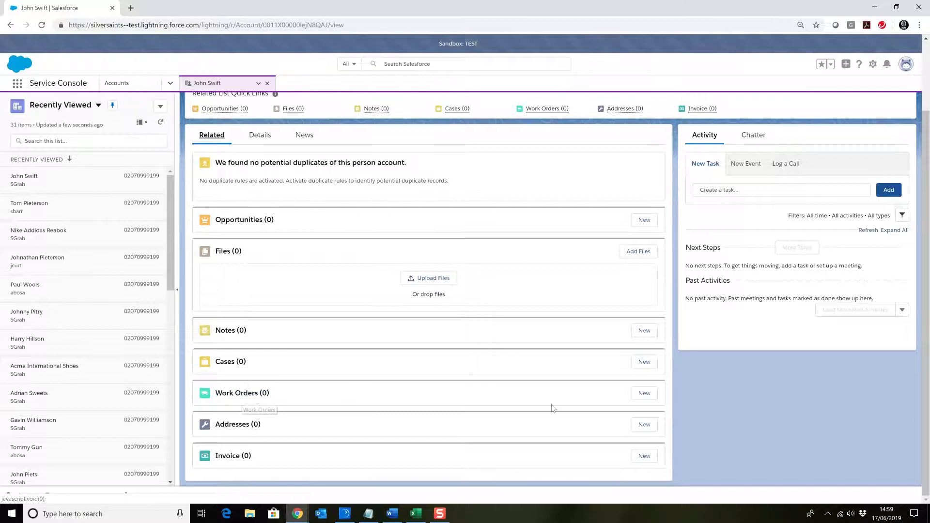
pyautogui.click(645, 394)
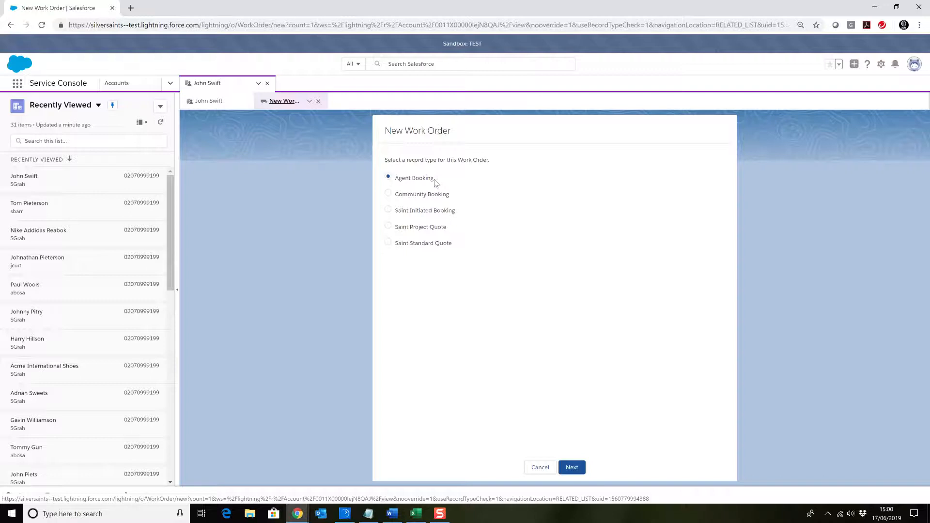
pyautogui.click(572, 473)
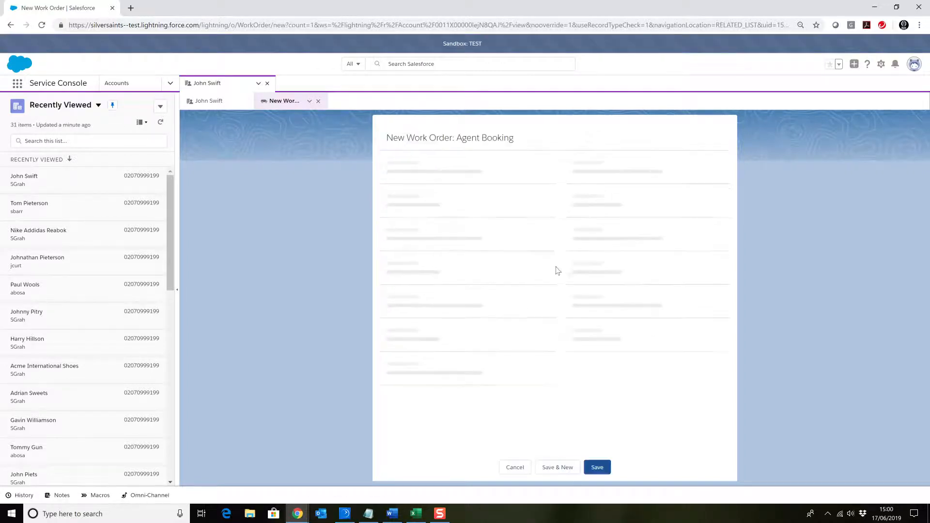
# Search the work types for handyman and set the work order's type to 2hrs - Handyman Services
pyautogui.scroll(-1, 633, 234)
pyautogui.scroll(1, 633, 234)
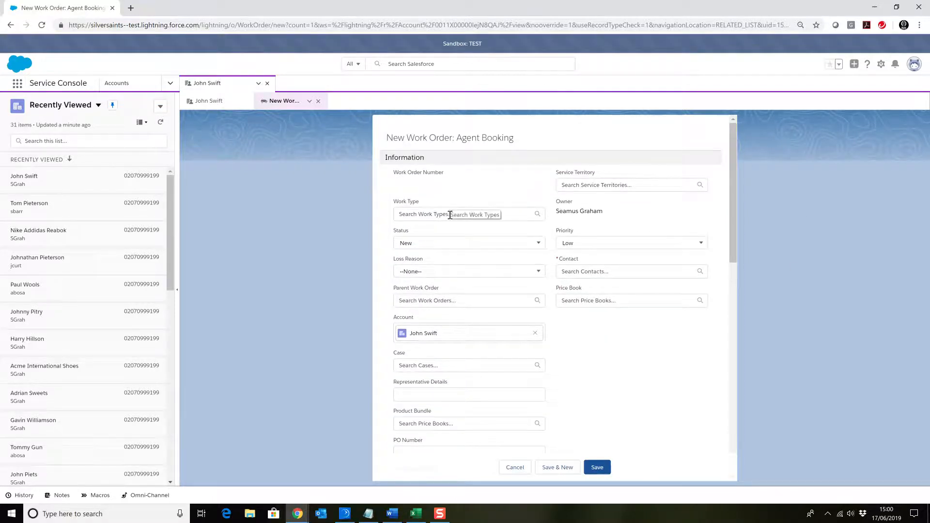
pyautogui.click(403, 214)
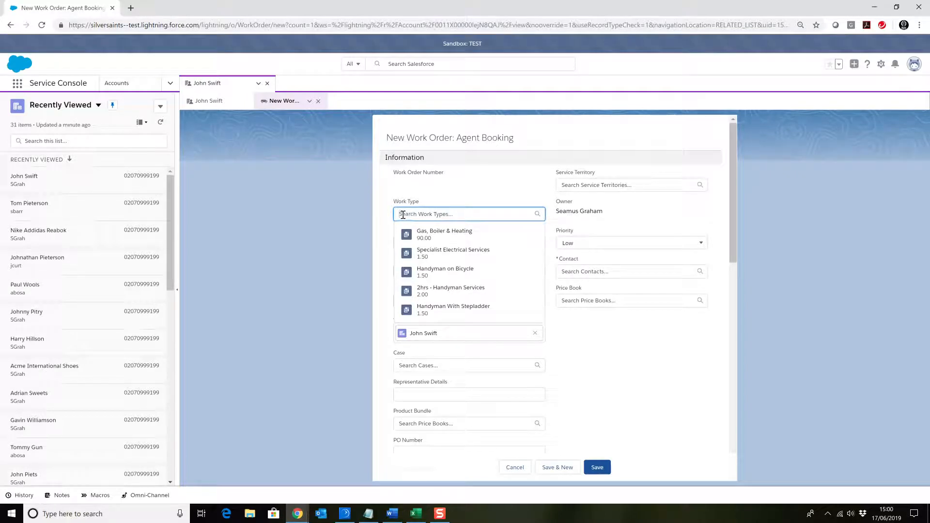
pyautogui.write('handyman')
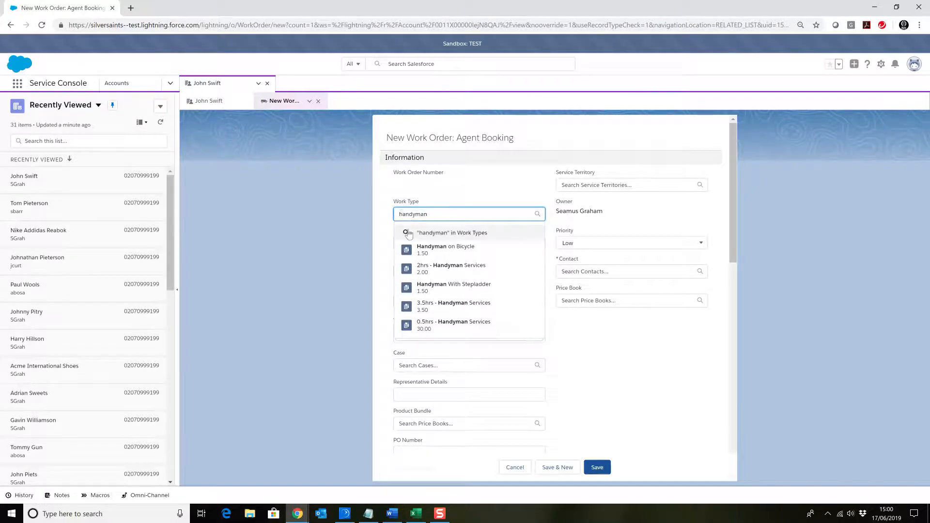
pyautogui.click(397, 229)
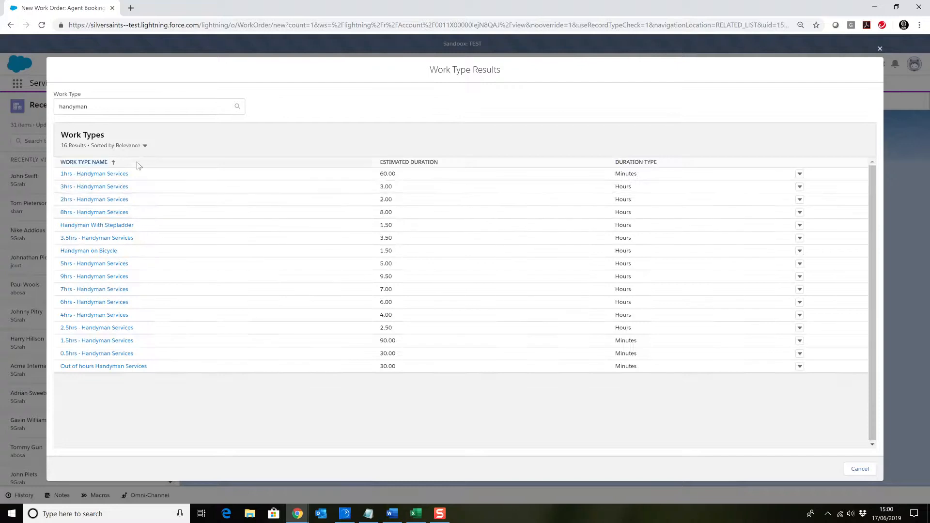
pyautogui.click(105, 201)
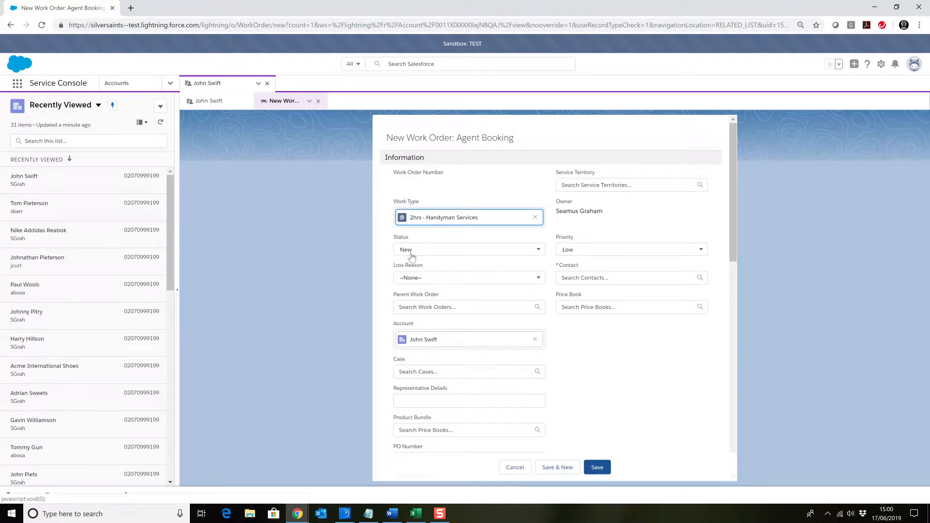
# Enter "BP will be onsite" as the work order's representative details
pyautogui.scroll(-1, 418, 284)
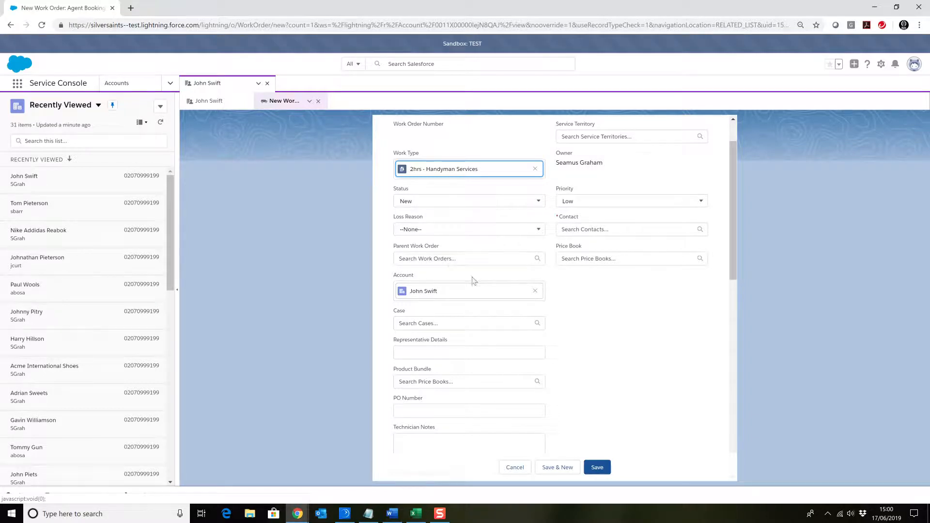
pyautogui.scroll(1, 552, 290)
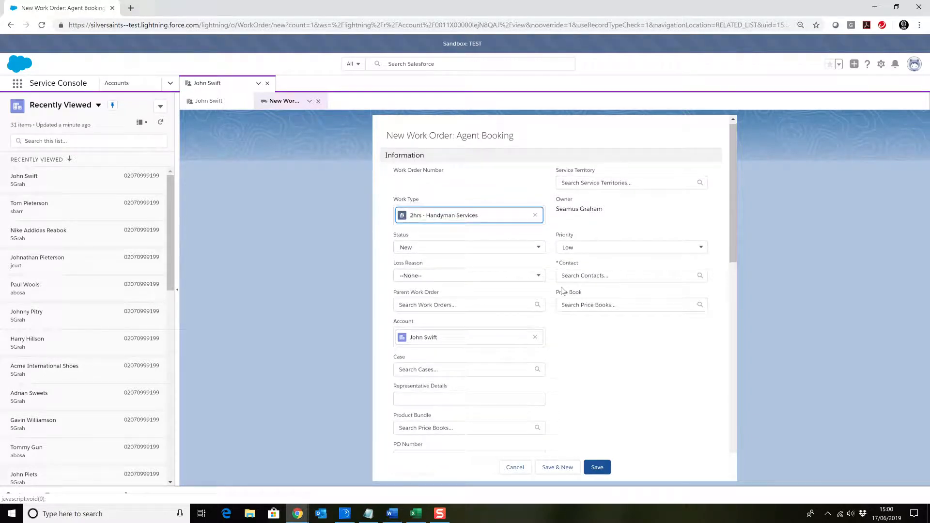
pyautogui.scroll(-1, 579, 297)
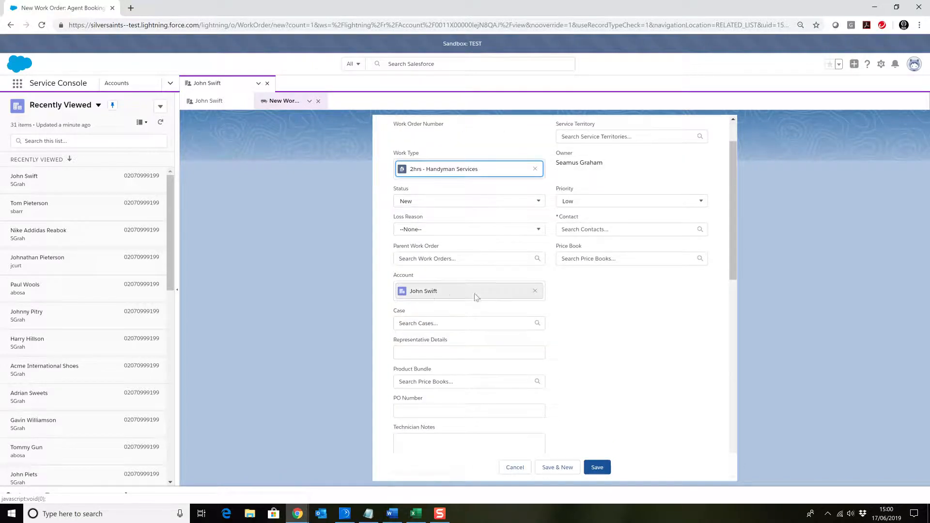
pyautogui.scroll(-1, 477, 297)
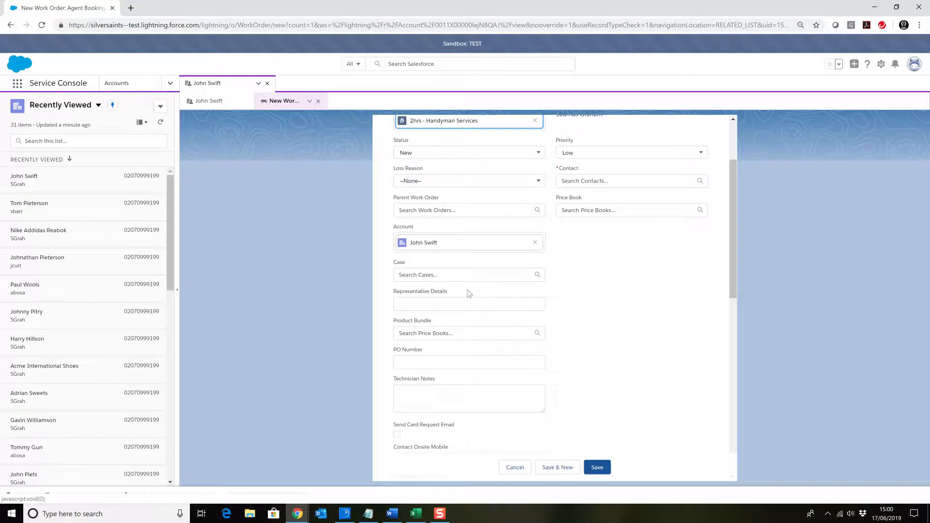
pyautogui.scroll(-1, 544, 305)
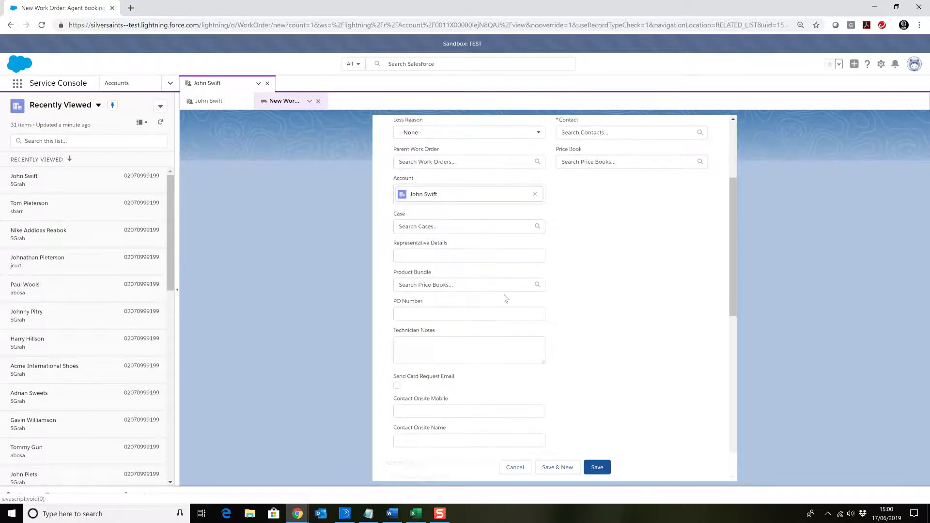
pyautogui.click(420, 259)
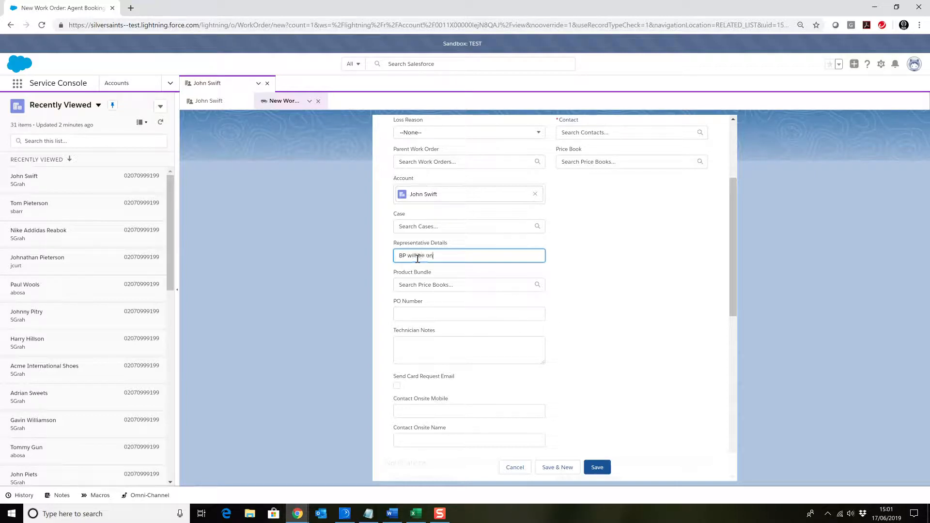
pyautogui.write('te')
pyautogui.click(569, 292)
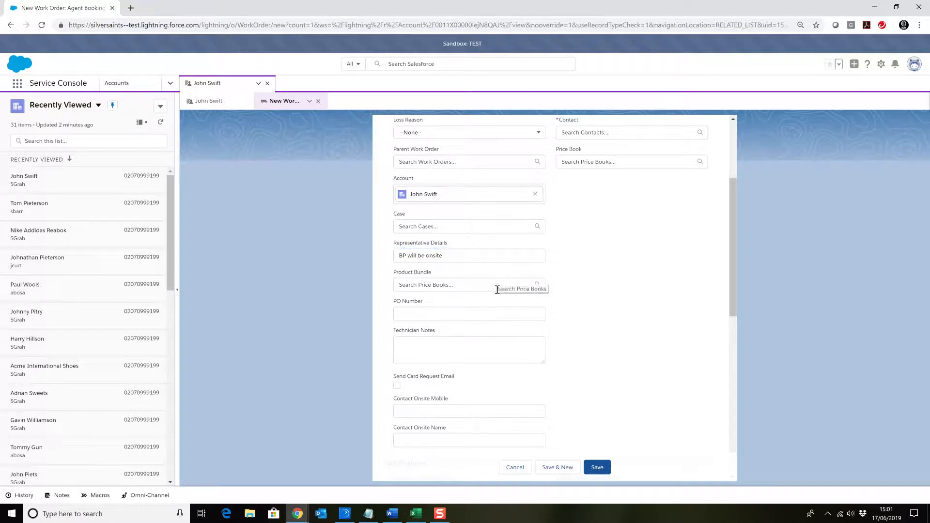
# Search the price books for "by time" and set the product bundle to Standard 'by time' charges
pyautogui.click(441, 285)
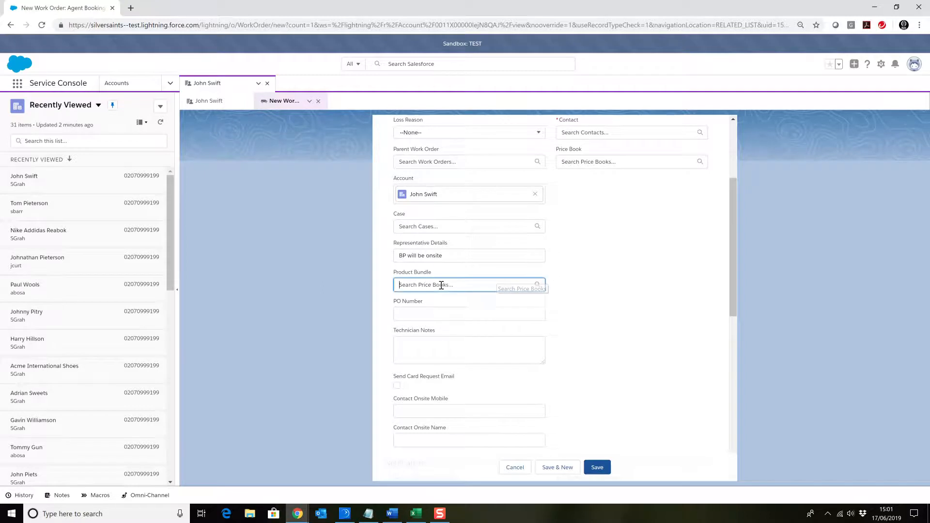
pyautogui.write('b')
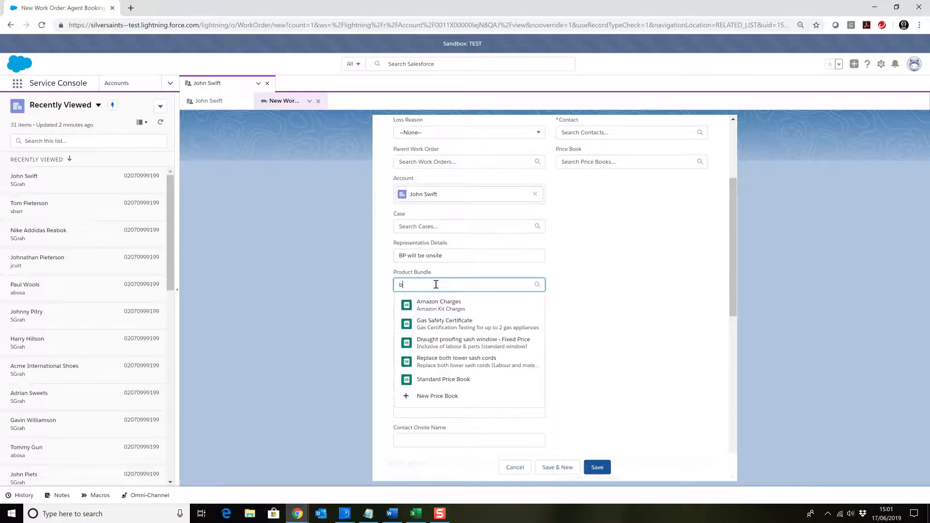
pyautogui.write('y time')
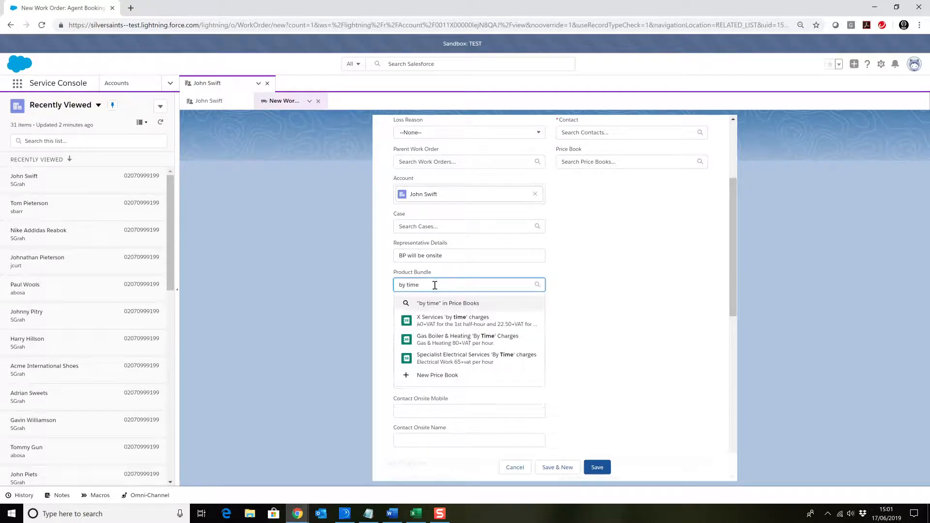
pyautogui.click(404, 303)
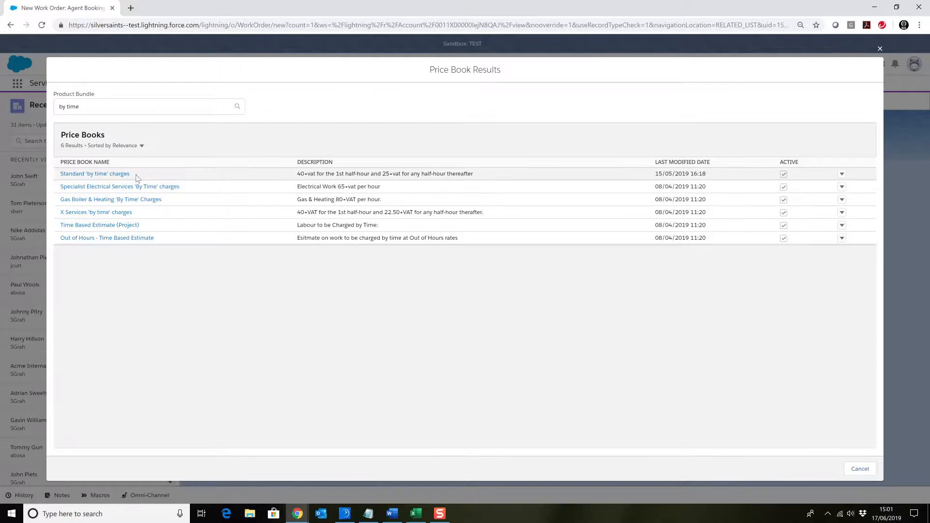
pyautogui.click(91, 175)
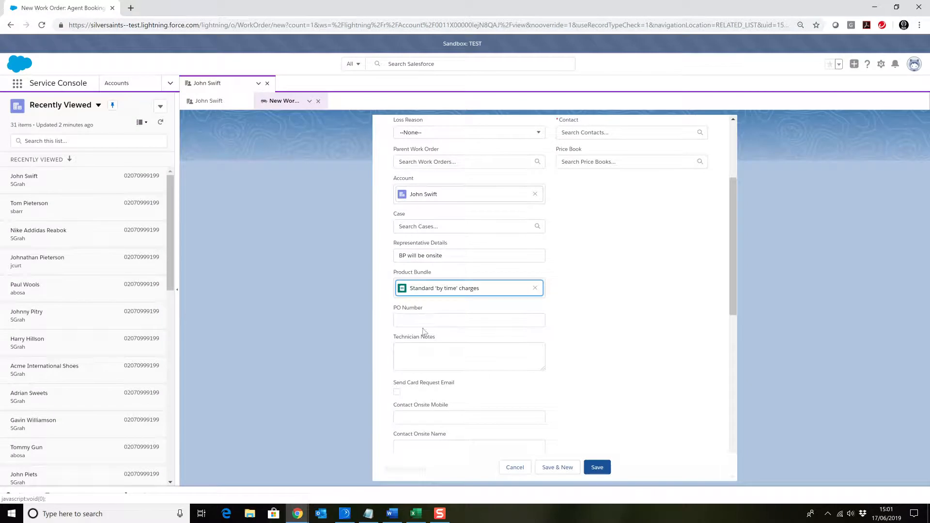
# Enter the technician notes "TB, MTP, NCC, SG", and put the onsite contact's name in Contact Onsite Mobile and phone number in Contact Onsite Name
pyautogui.click(414, 349)
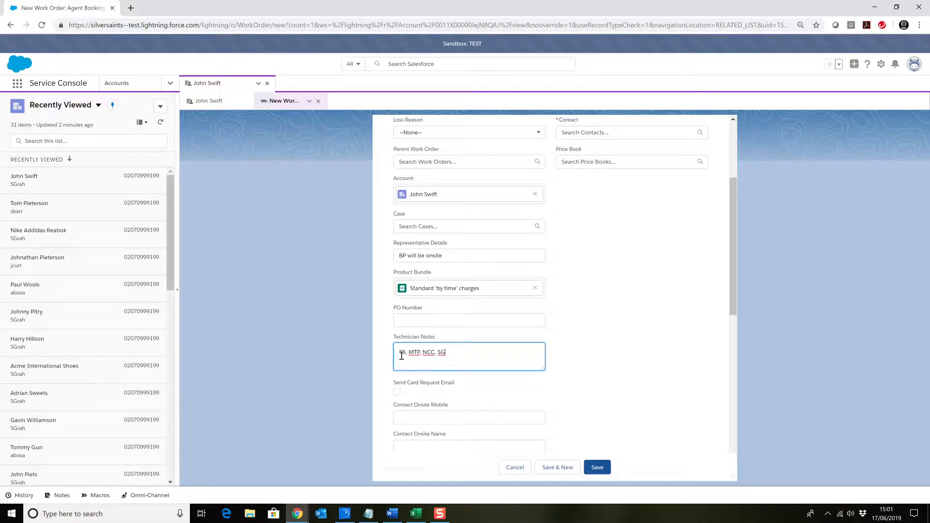
pyautogui.scroll(-2, 407, 356)
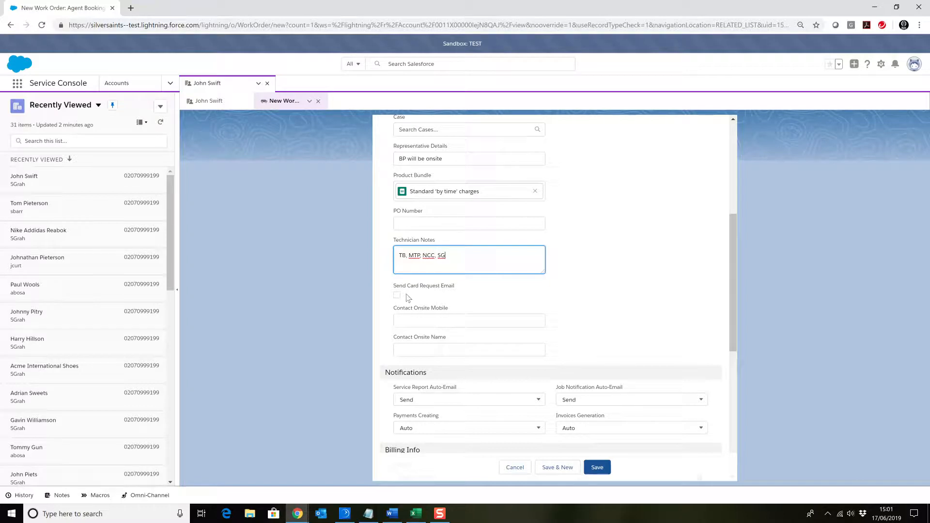
pyautogui.click(426, 322)
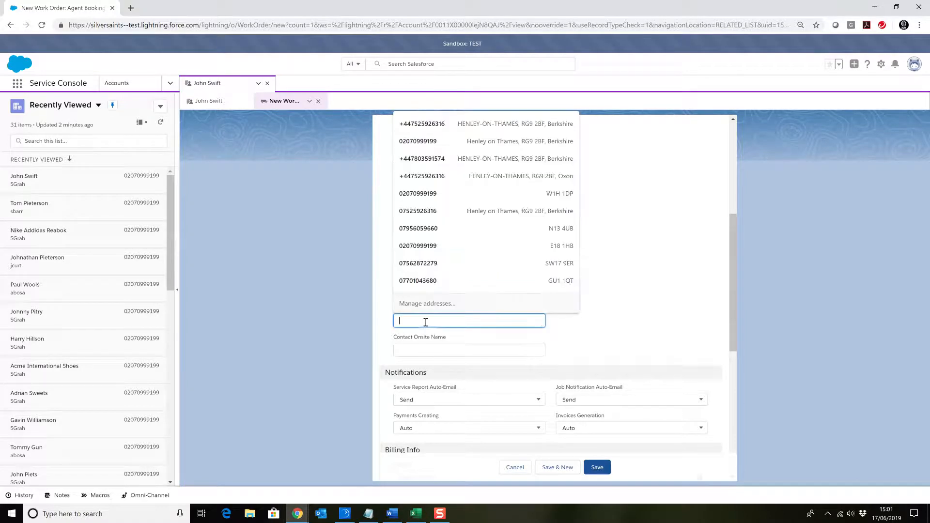
pyautogui.write('Jo')
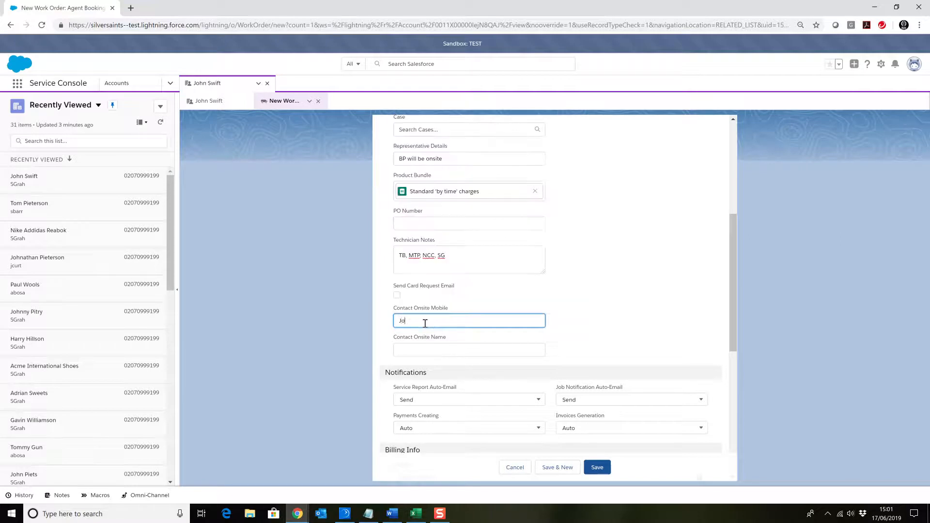
pyautogui.write('hn - BP')
pyautogui.click(412, 356)
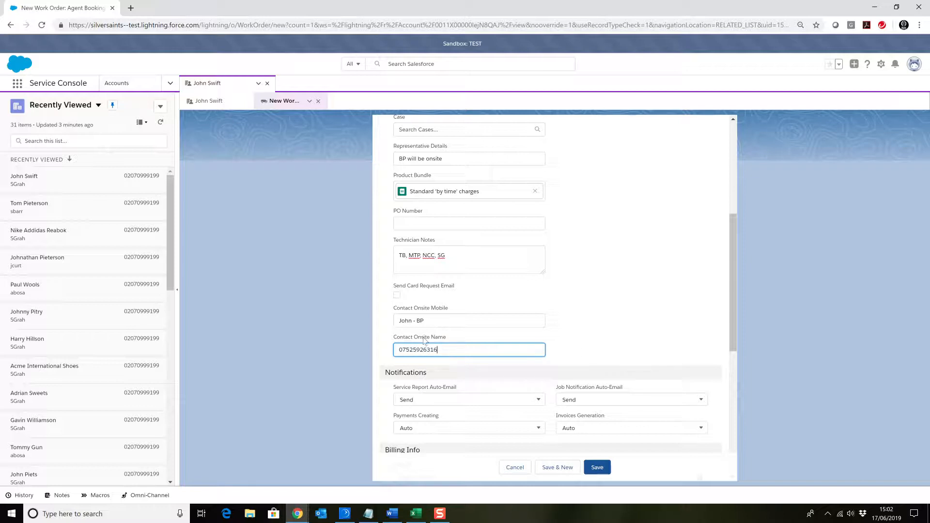
# Search the service territories for "East" and set the work order's service territory to East
pyautogui.scroll(5, 618, 307)
pyautogui.scroll(-2, 589, 338)
pyautogui.scroll(-2, 590, 338)
pyautogui.scroll(5, 598, 307)
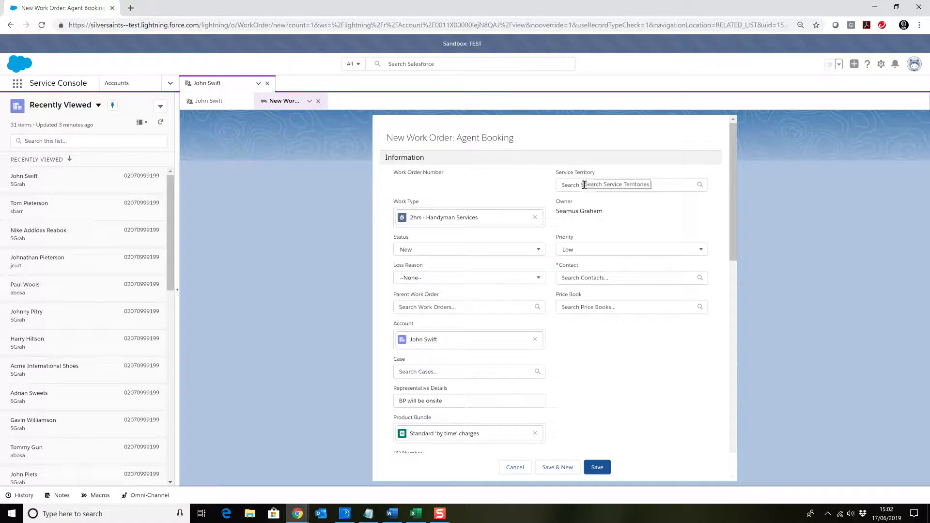
pyautogui.click(584, 184)
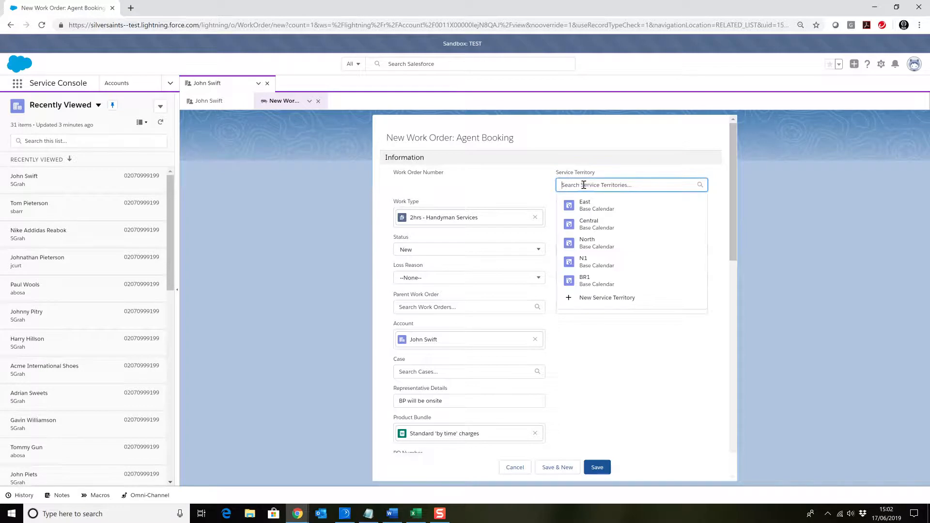
pyautogui.write('East')
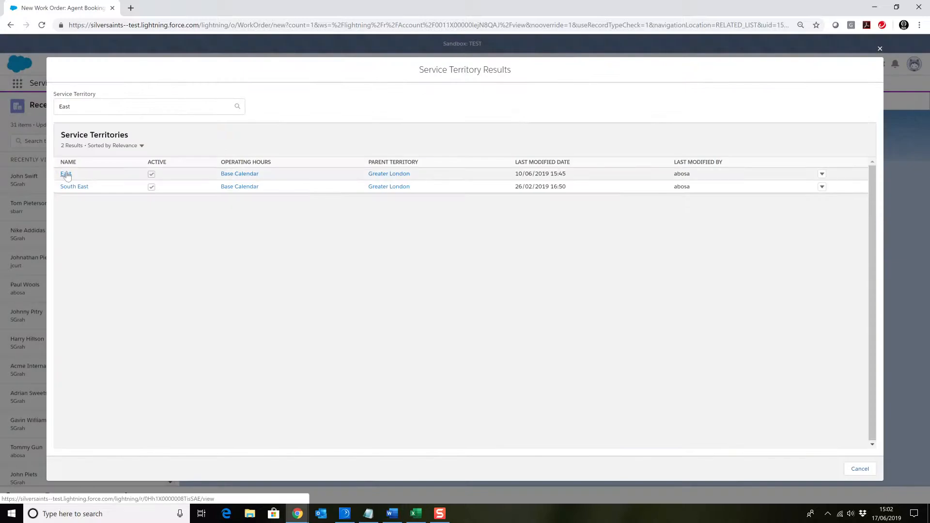
pyautogui.click(65, 175)
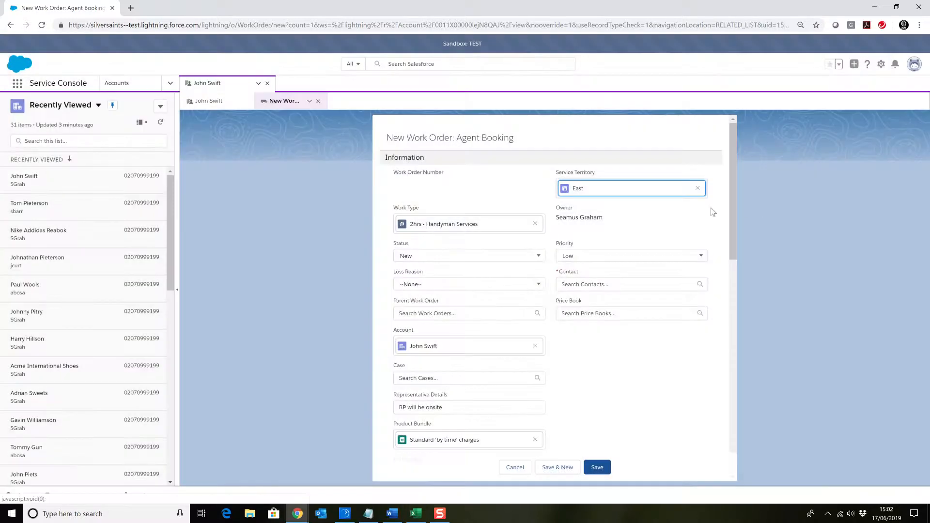
# Search the contacts for the customer's name and set the customer as the work order's contact
pyautogui.scroll(-2, 678, 206)
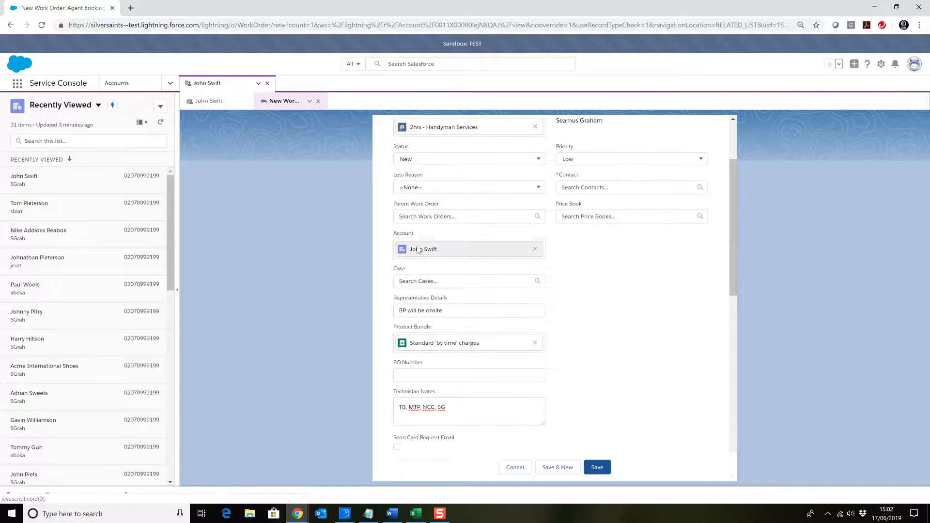
pyautogui.click(578, 188)
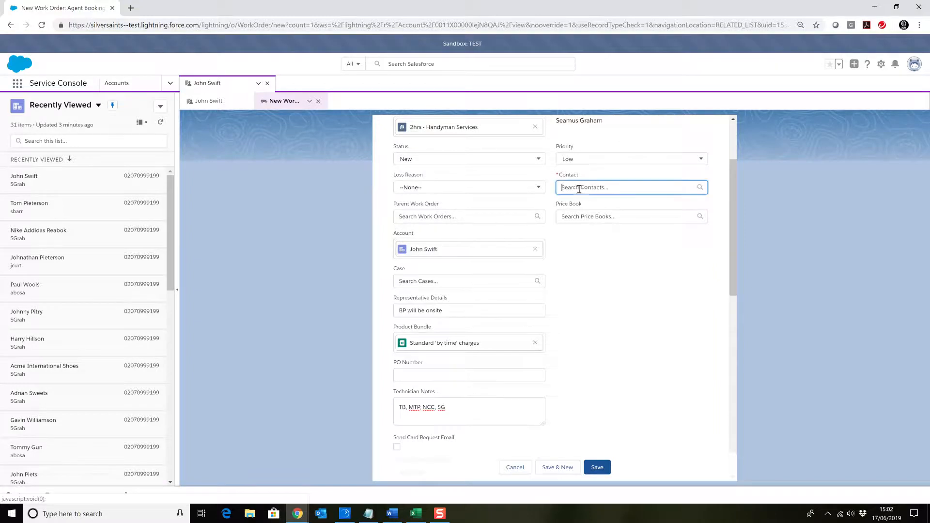
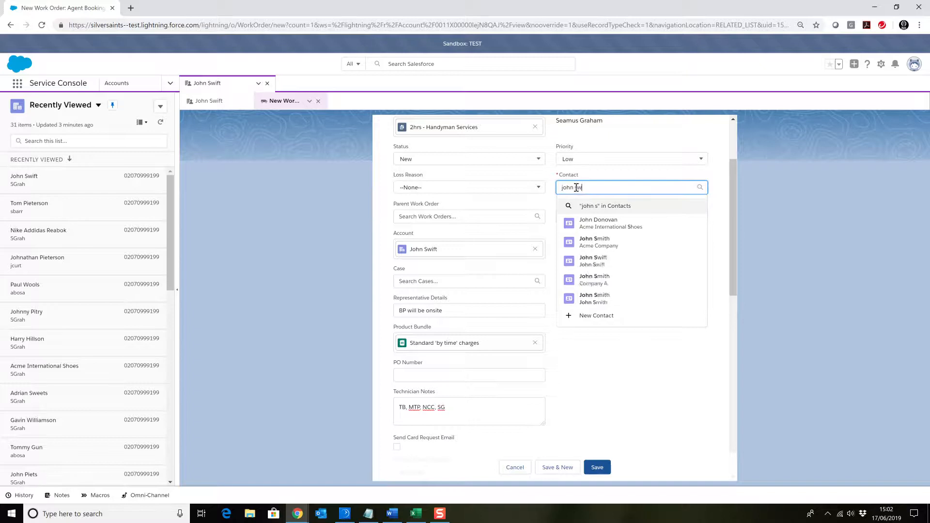
pyautogui.click(606, 230)
# Review the new work order's information fields, onsite contact details, and notification and billing settings
pyautogui.scroll(-1, 594, 266)
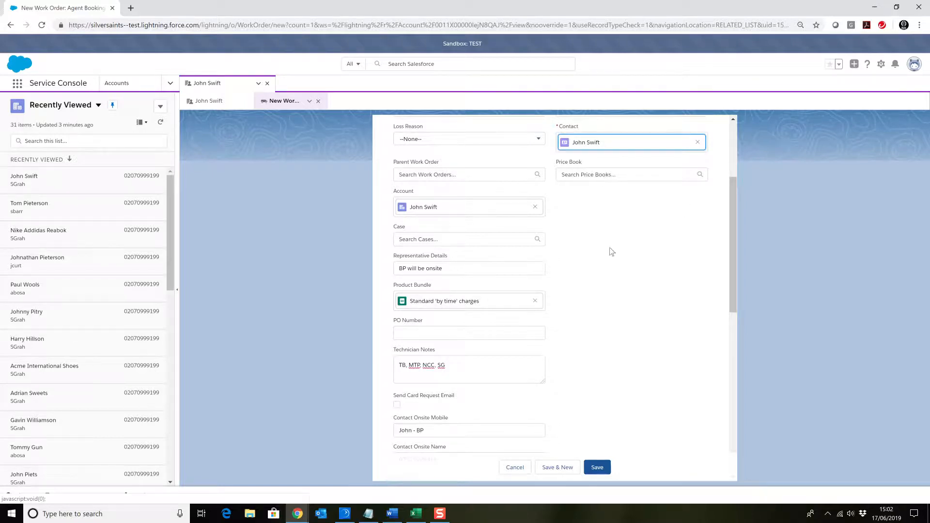
pyautogui.scroll(-2, 612, 251)
pyautogui.scroll(2, 610, 216)
pyautogui.scroll(3, 565, 204)
pyautogui.scroll(-5, 472, 193)
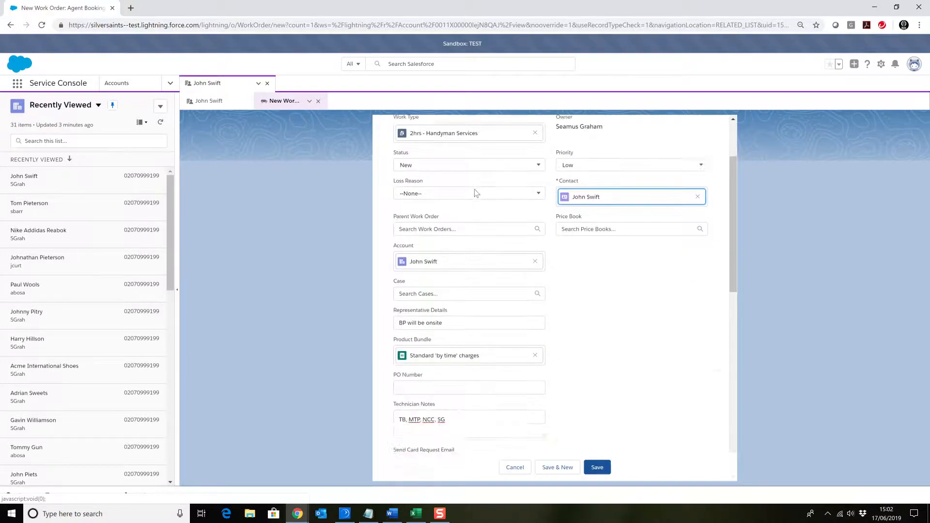
pyautogui.scroll(5, 556, 233)
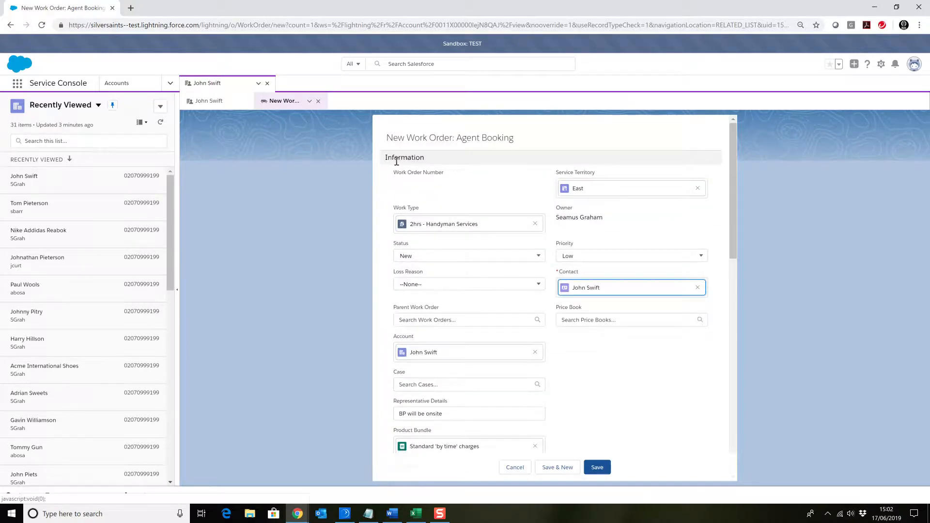
pyautogui.scroll(-6, 583, 261)
pyautogui.scroll(-2, 585, 266)
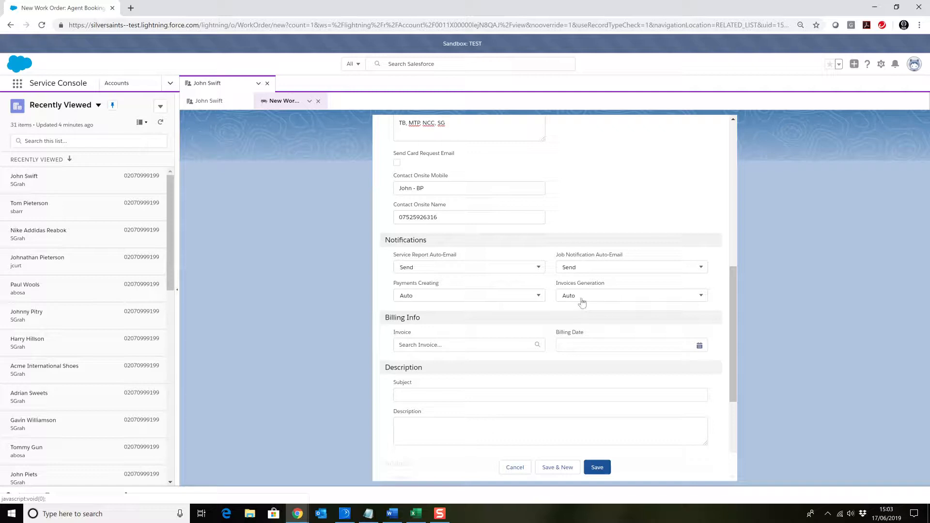
pyautogui.scroll(-1, 496, 326)
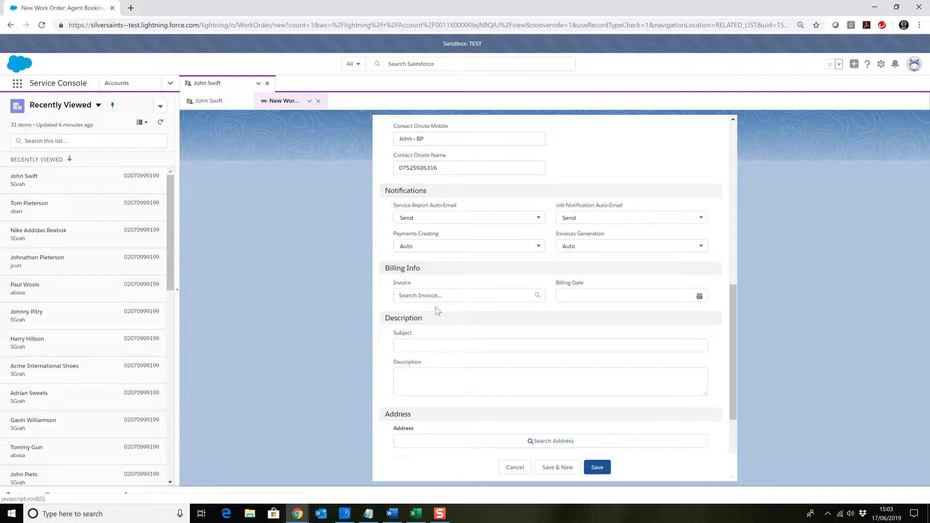
# Enter "Handyman Services" as the subject of the work order
pyautogui.scroll(-1, 438, 311)
pyautogui.scroll(-1, 416, 299)
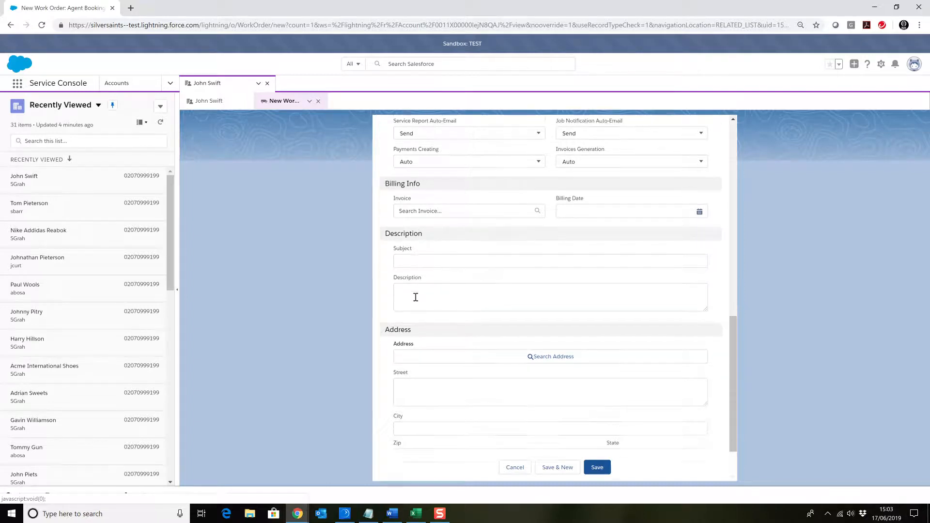
pyautogui.click(412, 251)
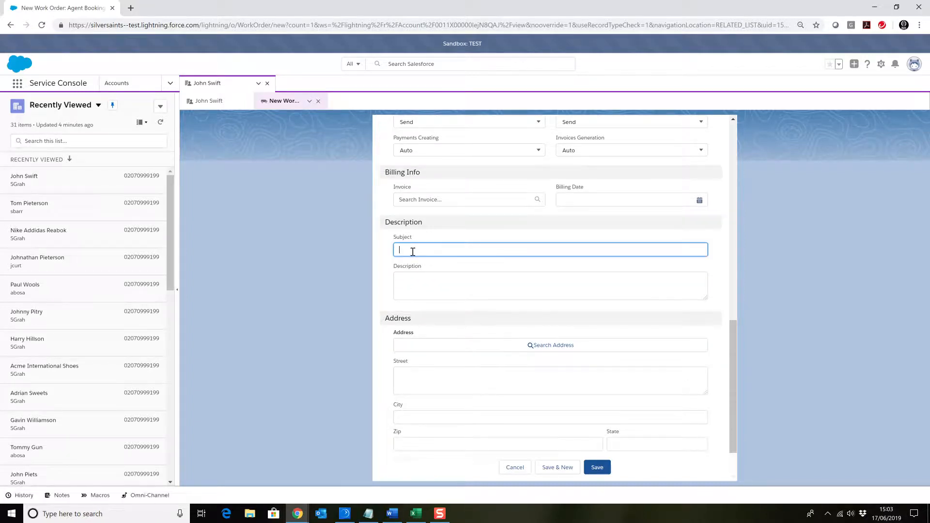
pyautogui.write('Handyman Services')
# Enter the description lines "Hang 4 pictures", "Repair dripping basin tap" and "Advice required on damp patches forming on bathroom ceiling."
pyautogui.click(410, 282)
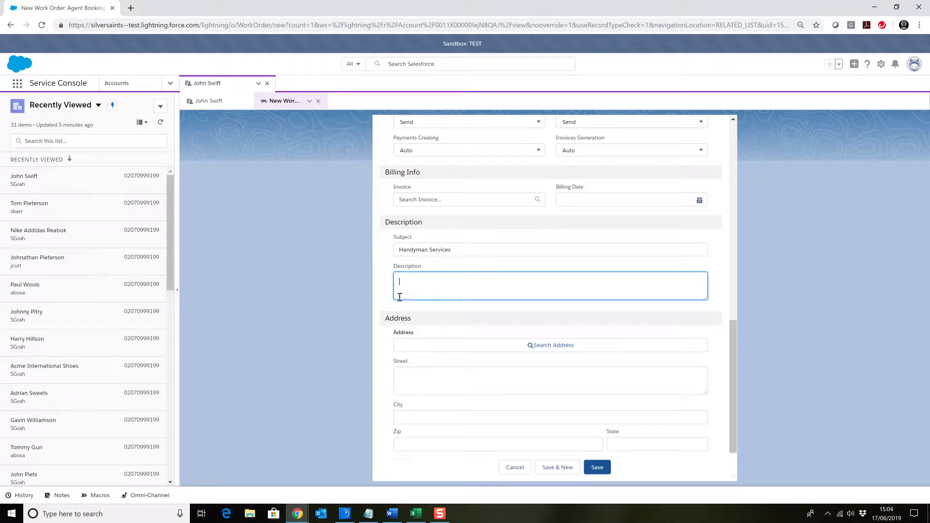
pyautogui.scroll(6, 428, 283)
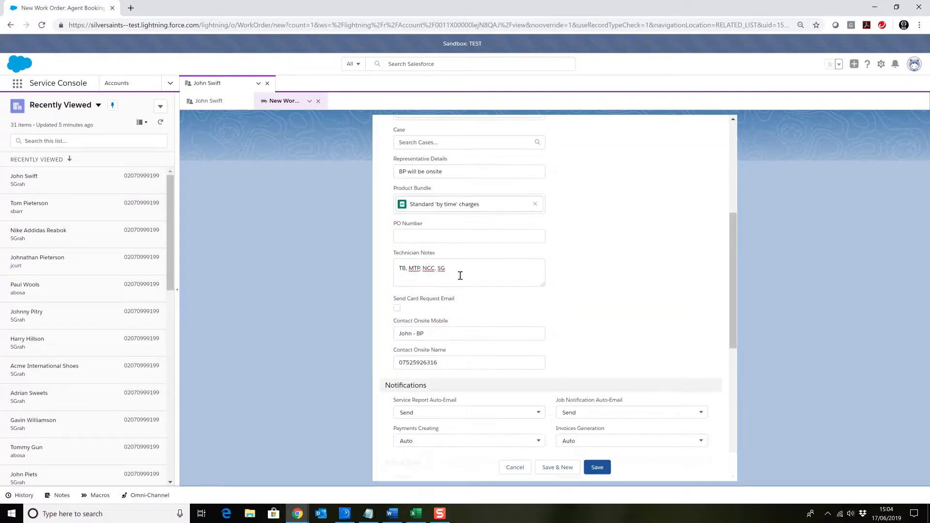
pyautogui.scroll(-6, 480, 276)
pyautogui.click(452, 283)
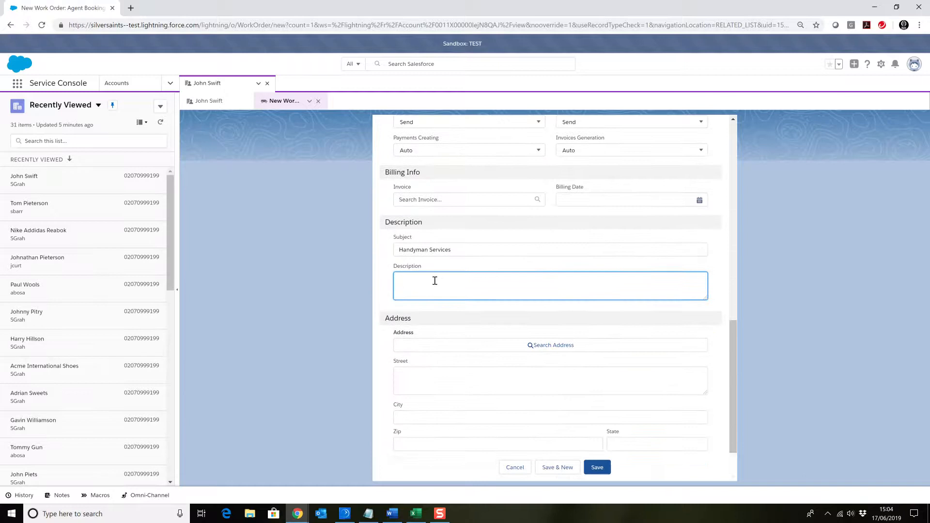
pyautogui.write('Hang 4')
pyautogui.write(' pic')
pyautogui.write('tures')
pyautogui.write(' Repair dripi')
pyautogui.press('BackSpace')
pyautogui.write('ping basin tap')
pyautogui.press('Return')
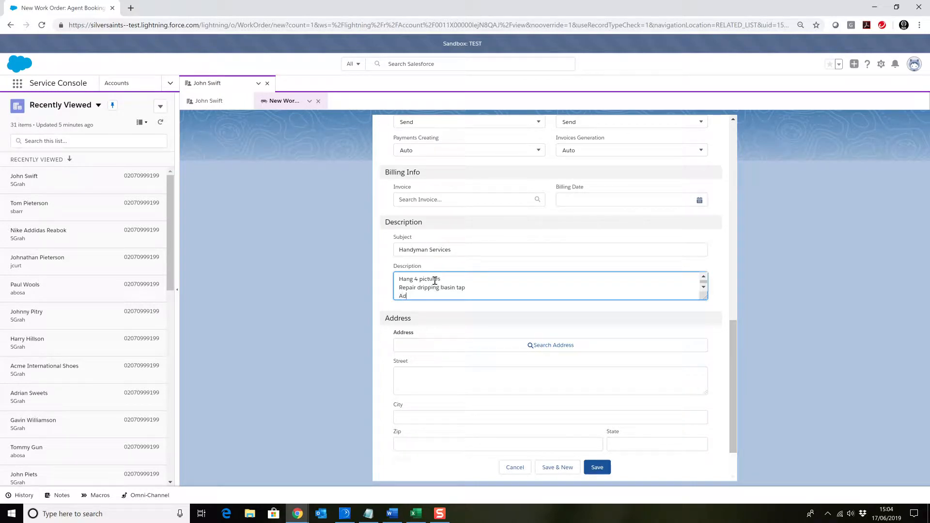
pyautogui.write('Advice required on damp patches forming on bathroom ceiling.')
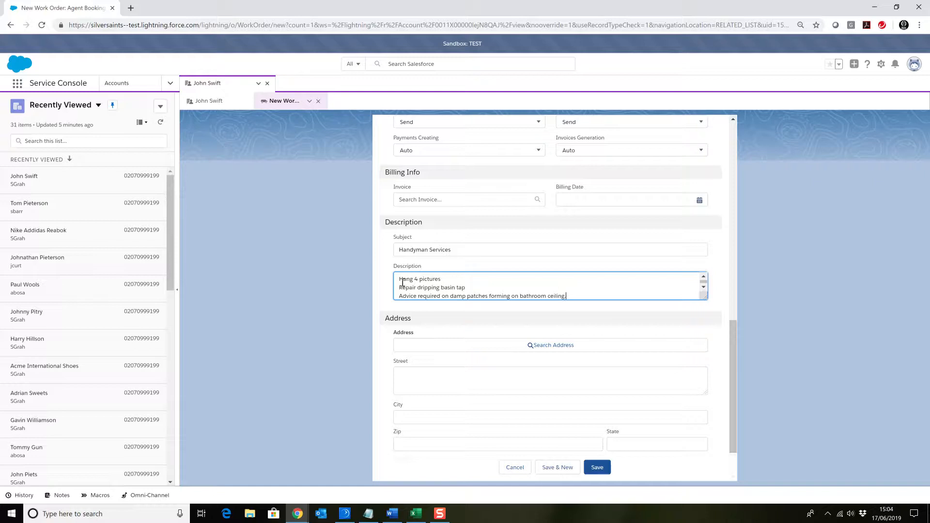
# Fill in the work order's address by searching for the customer's postcode, then add the house number in front of the street name
pyautogui.scroll(-1, 472, 290)
pyautogui.scroll(-1, 507, 276)
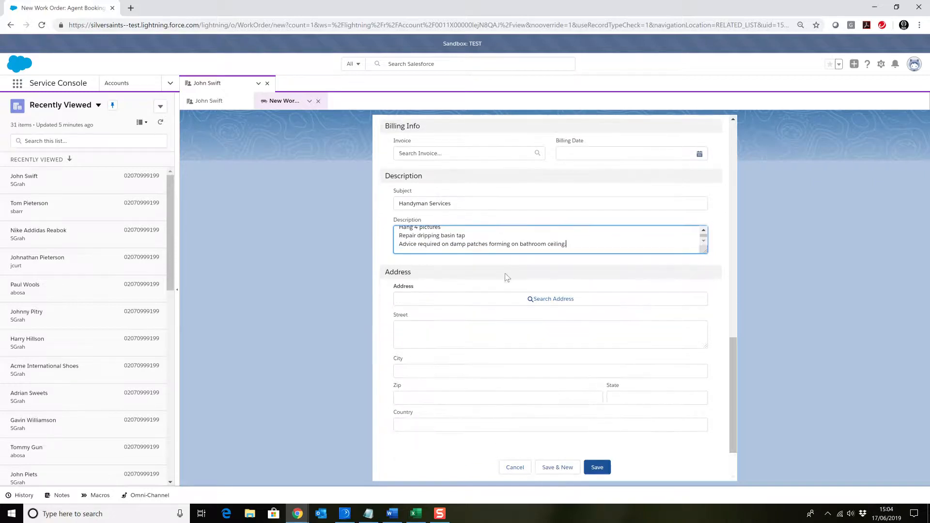
pyautogui.click(545, 300)
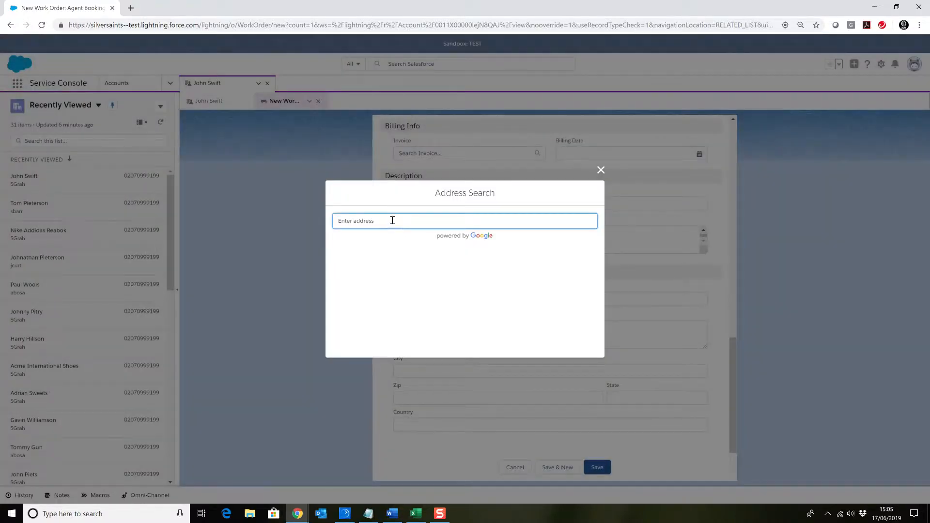
pyautogui.write('e4 9N')
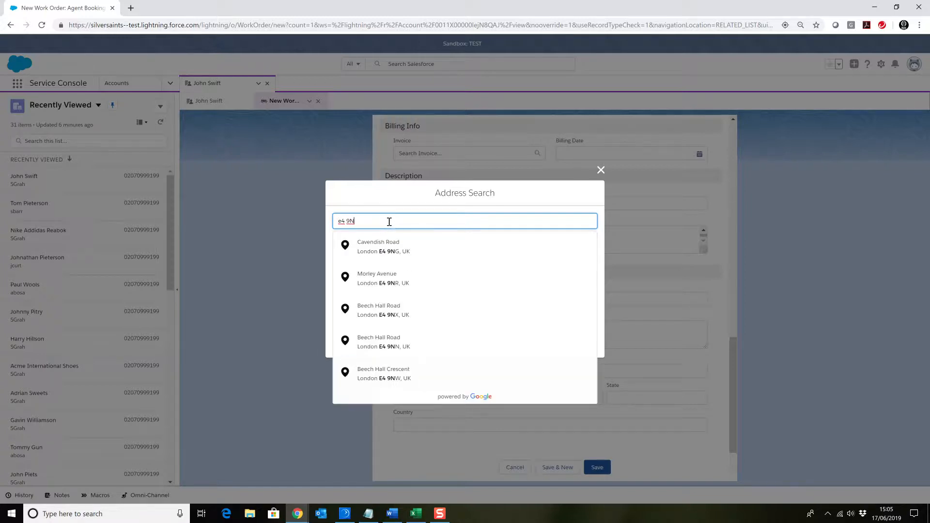
pyautogui.write('Q')
pyautogui.click(391, 248)
pyautogui.click(400, 330)
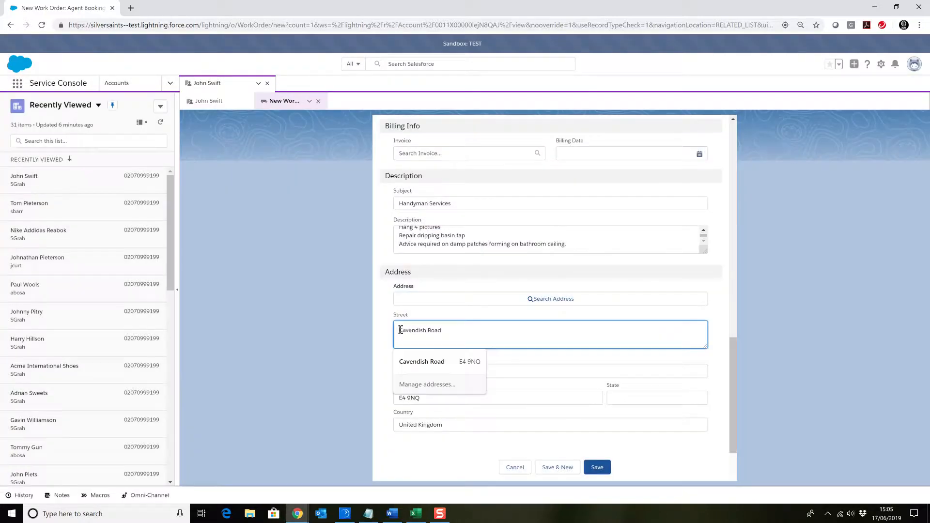
pyautogui.write('47')
pyautogui.click(460, 326)
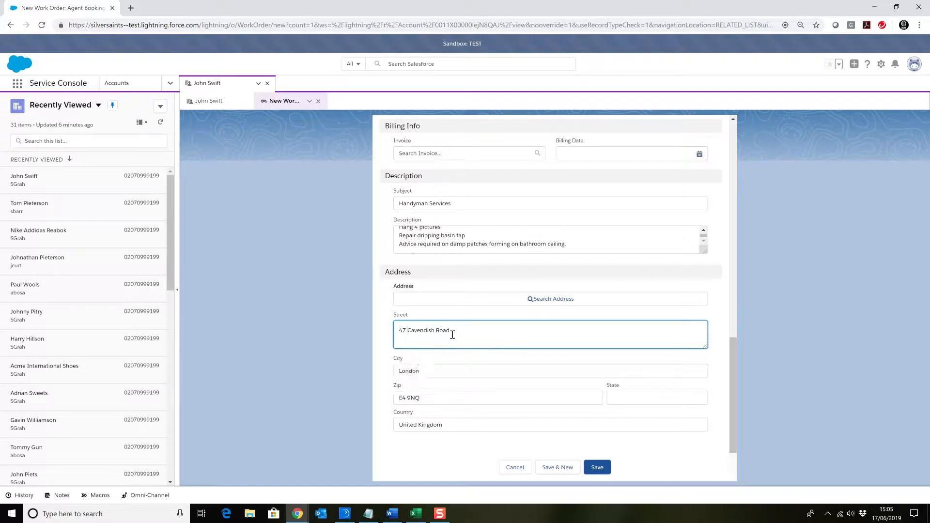
# Check the completed Agent Booking form from the service territory down to the address and save the work order
pyautogui.scroll(4, 528, 326)
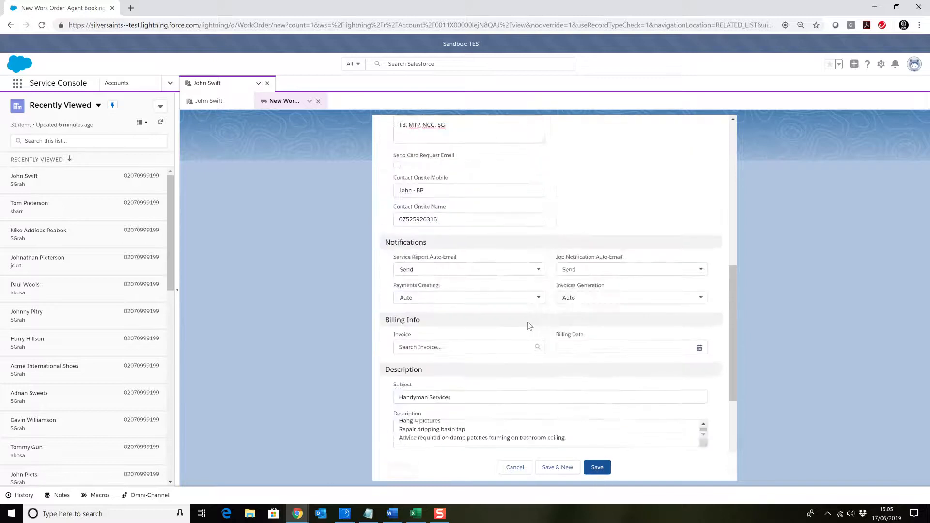
pyautogui.scroll(10, 530, 322)
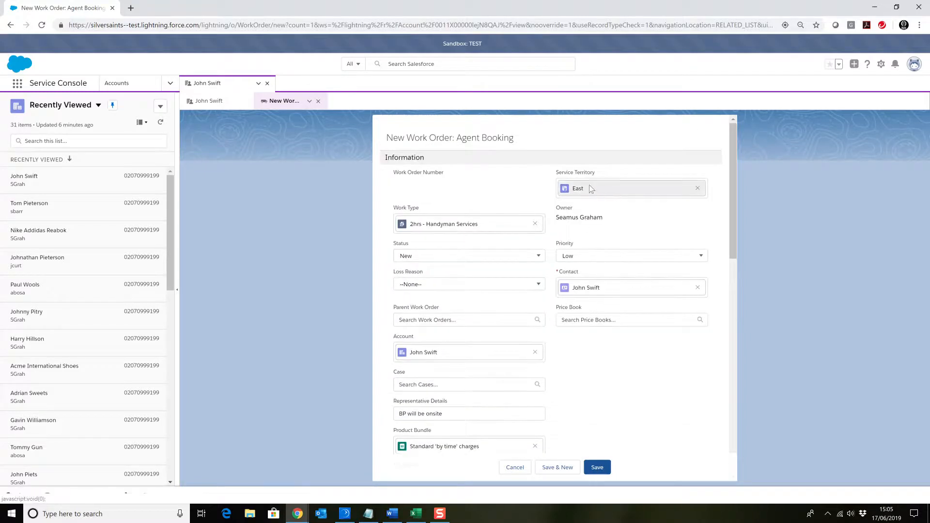
pyautogui.scroll(-1, 484, 256)
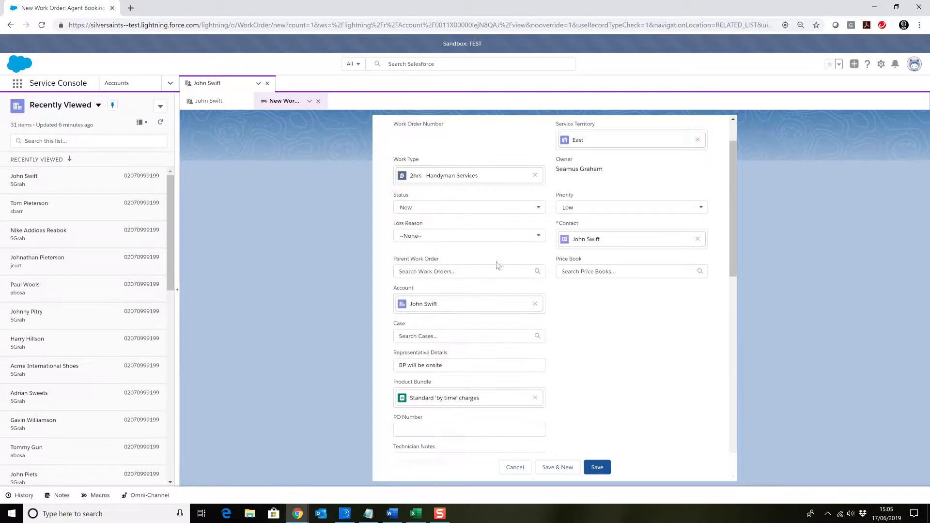
pyautogui.scroll(-10, 494, 264)
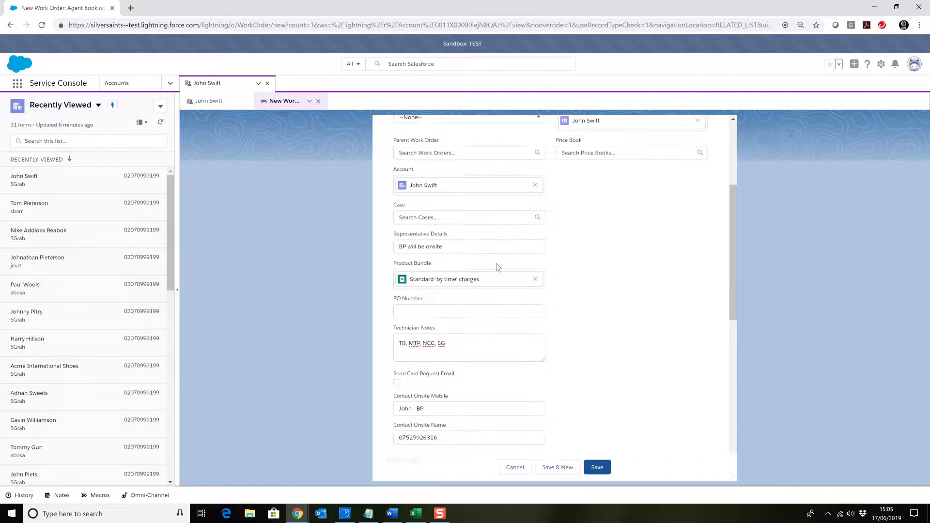
pyautogui.click(596, 468)
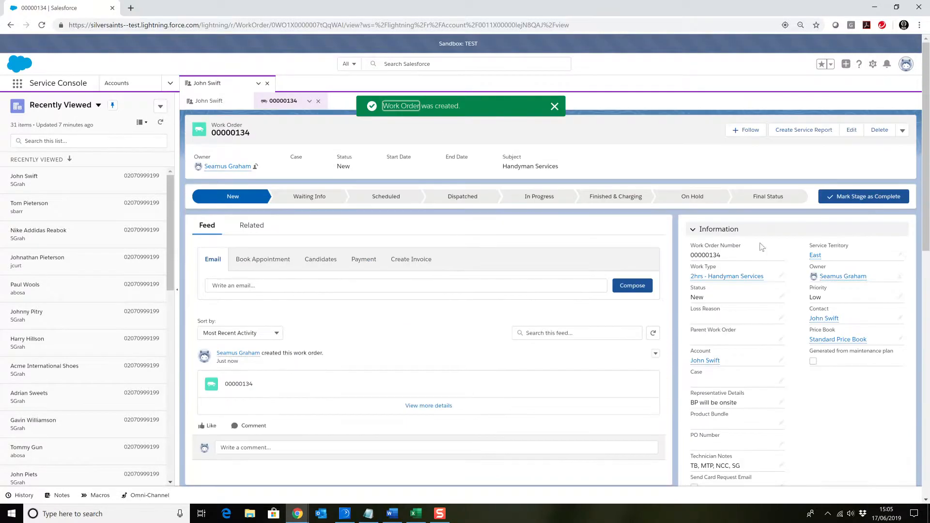
# Review the saved work order and advance its stage through Waiting Info to Scheduled
pyautogui.scroll(-5, 818, 264)
pyautogui.scroll(-6, 814, 281)
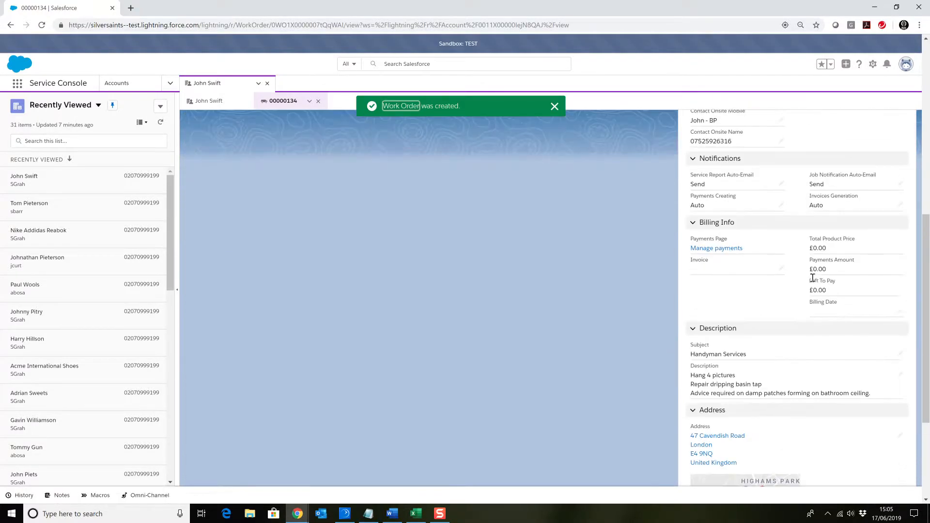
pyautogui.scroll(11, 811, 287)
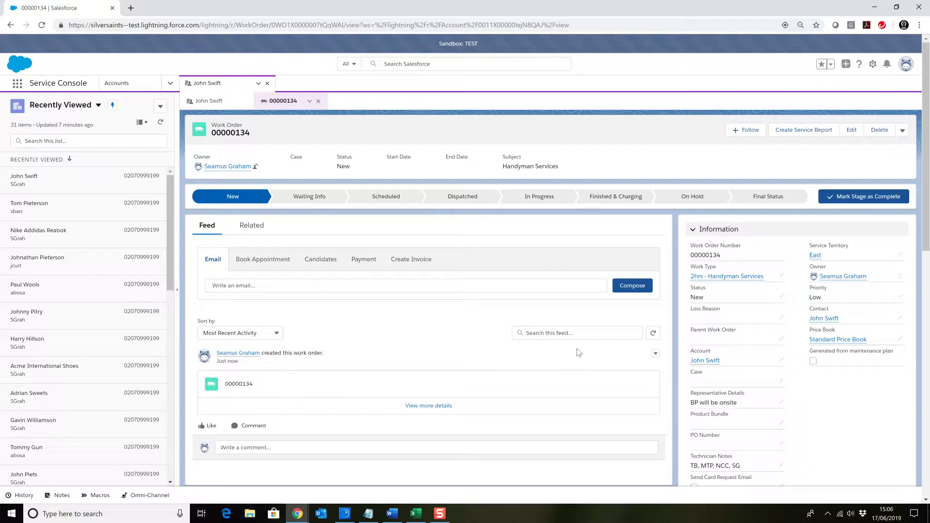
pyautogui.moveTo(826, 319)
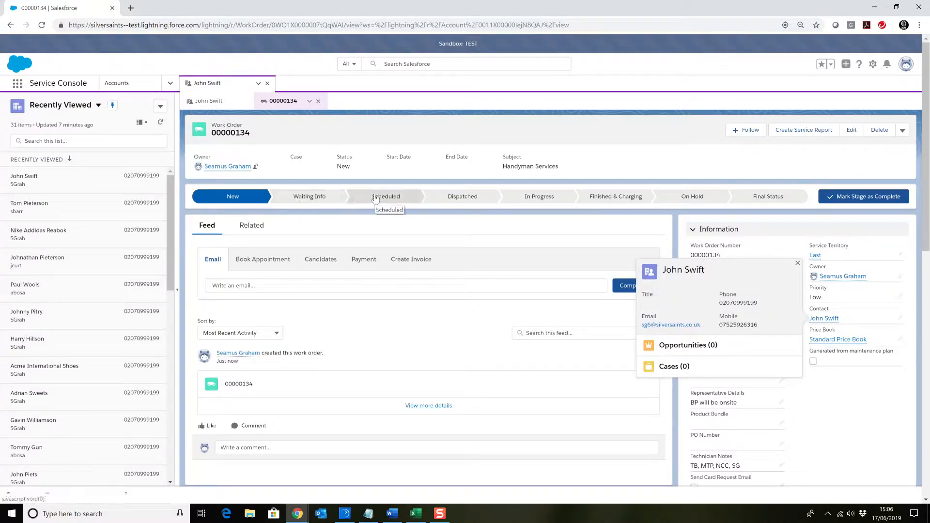
pyautogui.click(857, 201)
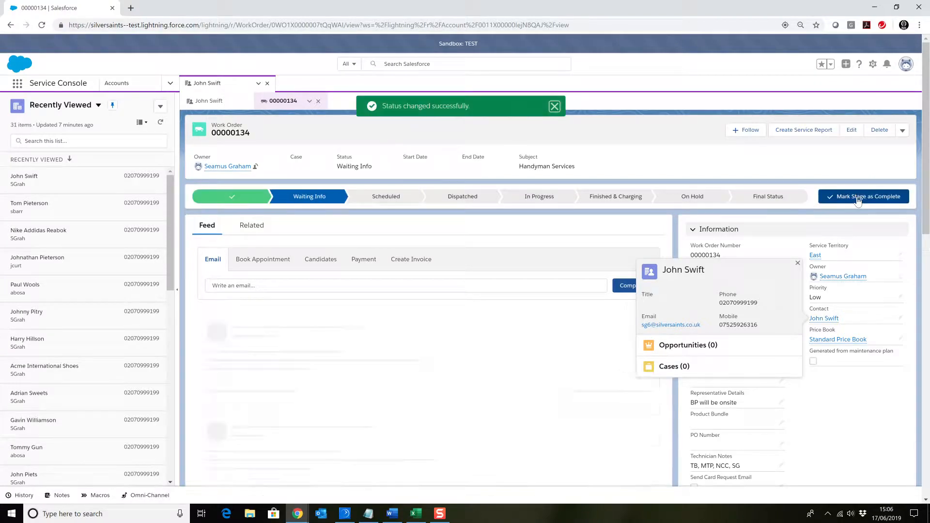
pyautogui.click(857, 201)
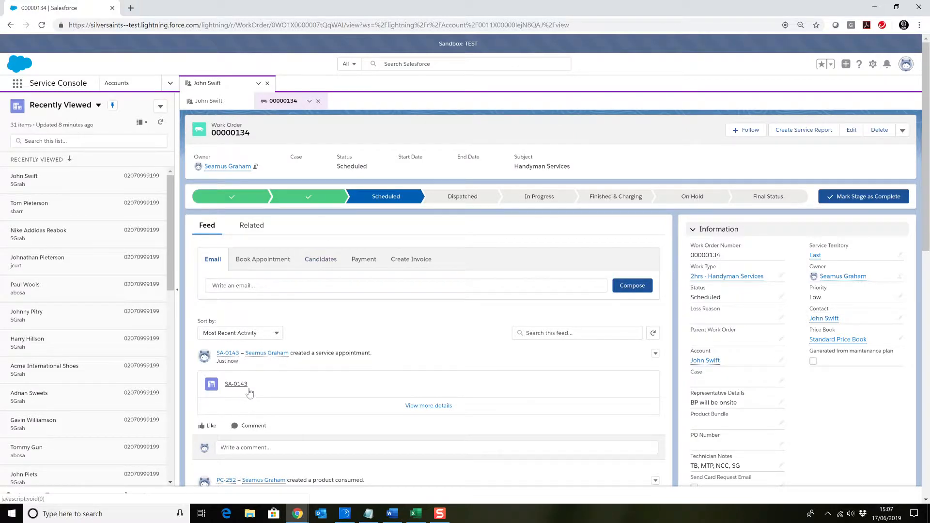
# Check the work order's information and request the available booking appointments for its handyman service appointment in the East territory
pyautogui.scroll(-1, 286, 361)
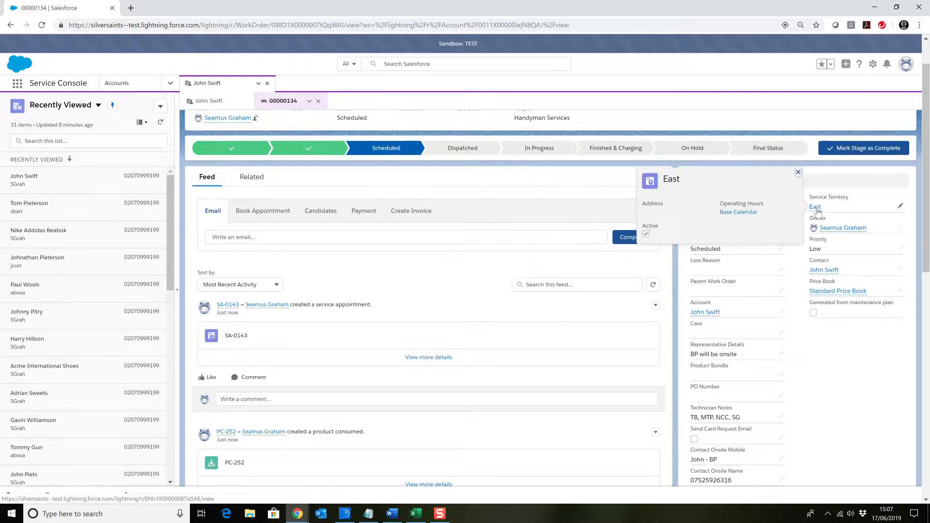
pyautogui.scroll(-1, 852, 269)
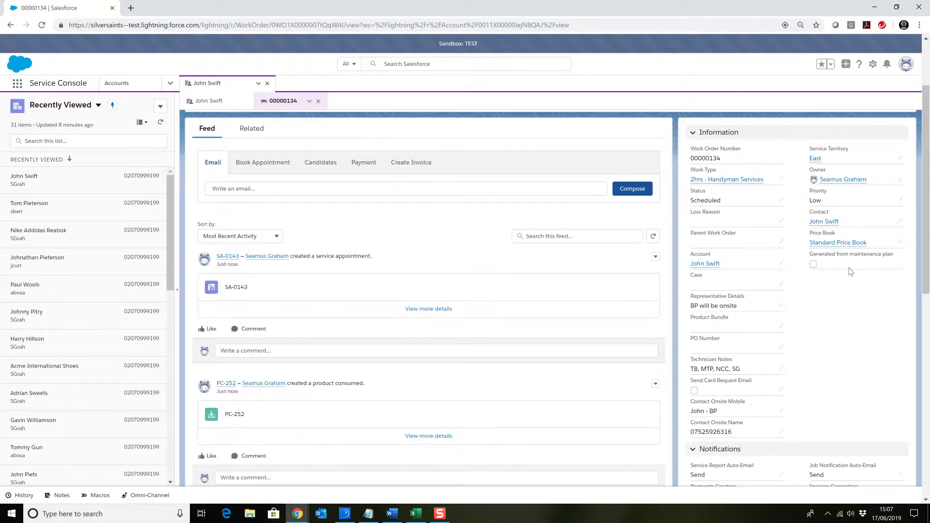
pyautogui.scroll(2, 549, 253)
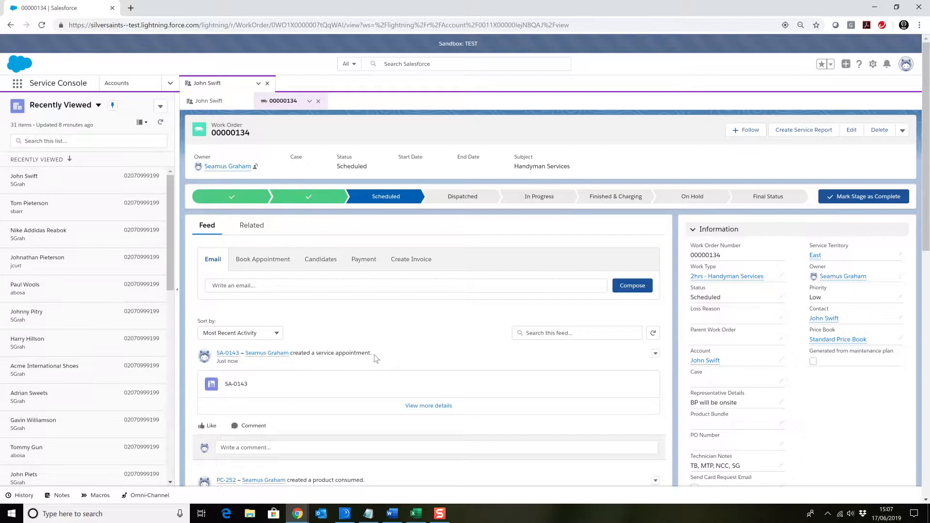
pyautogui.click(253, 262)
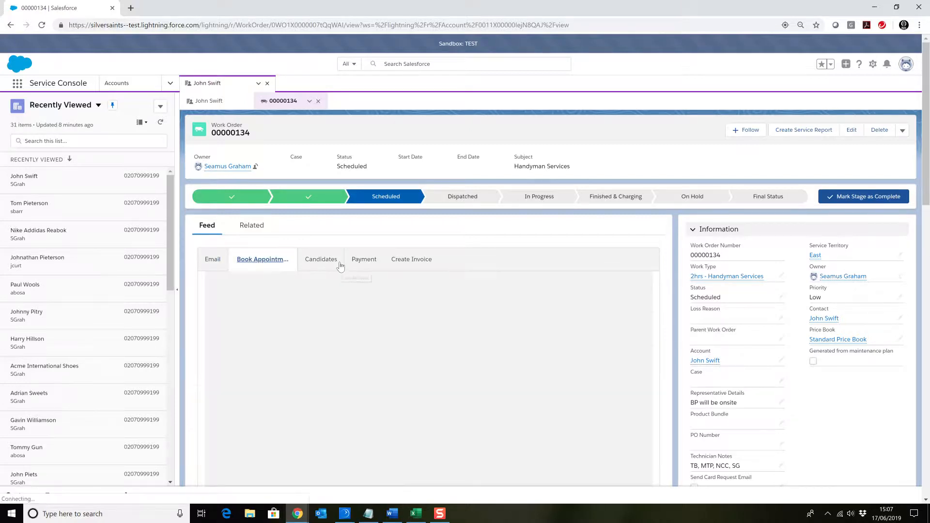
pyautogui.scroll(-4, 458, 261)
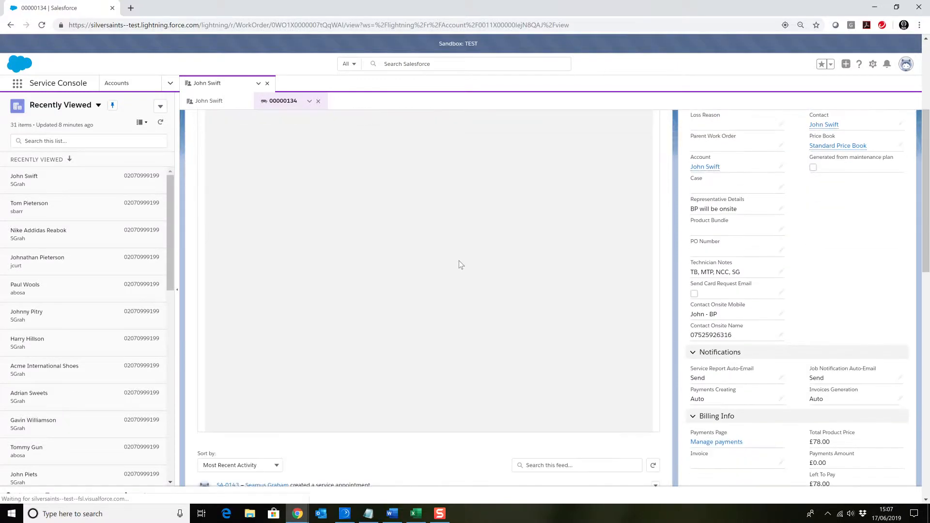
pyautogui.scroll(2, 458, 261)
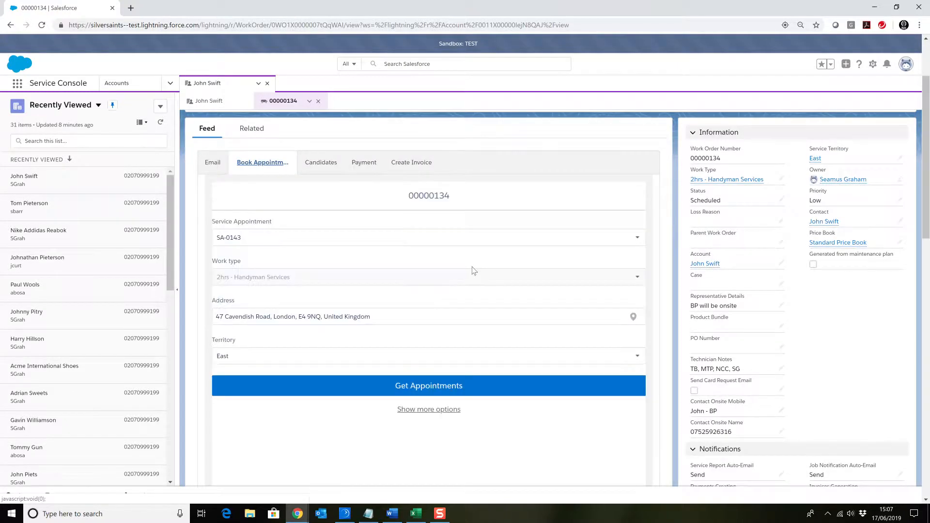
pyautogui.click(419, 387)
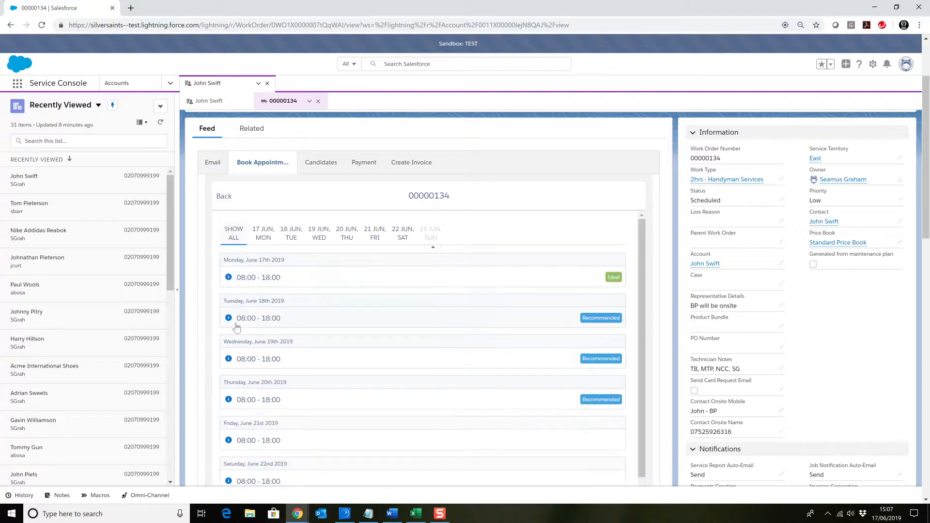
# Compare the rating details of the 08:00 - 18:00 appointment windows on 17, 18 and 19 June
pyautogui.scroll(1, 332, 296)
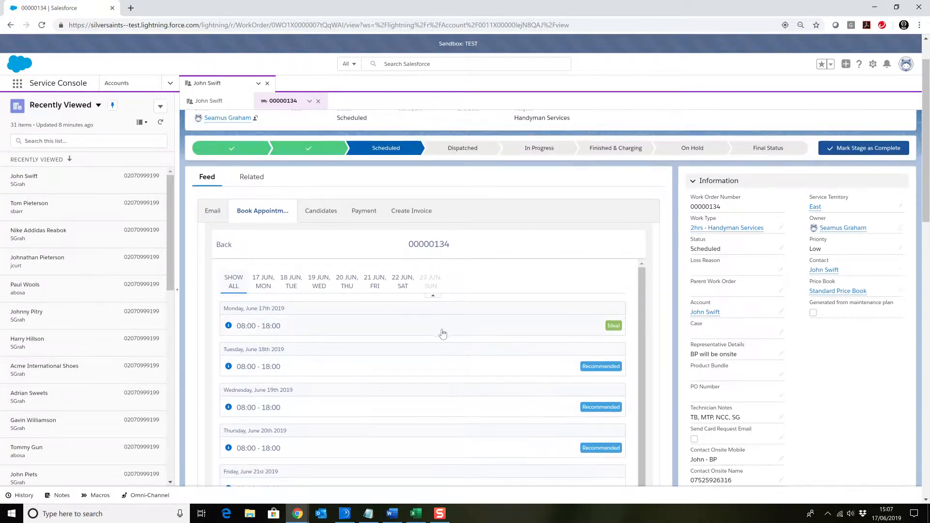
pyautogui.click(264, 289)
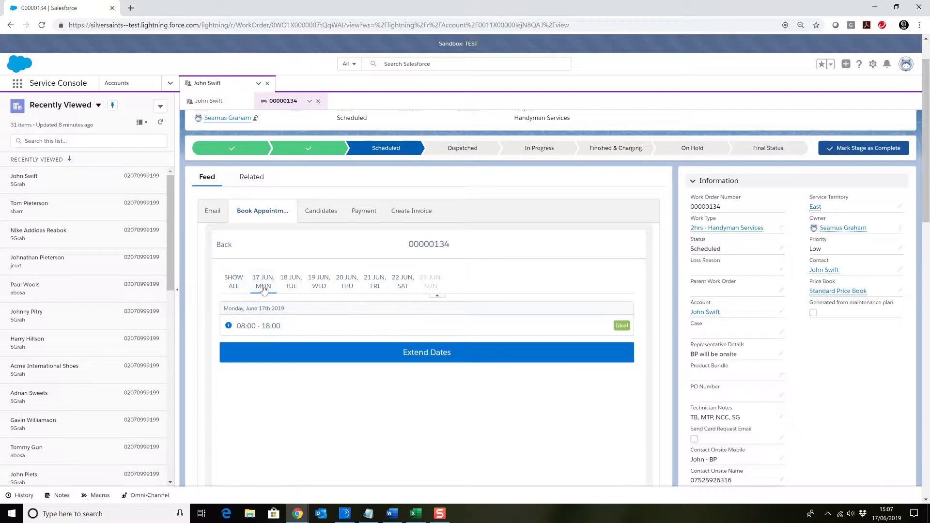
pyautogui.click(229, 329)
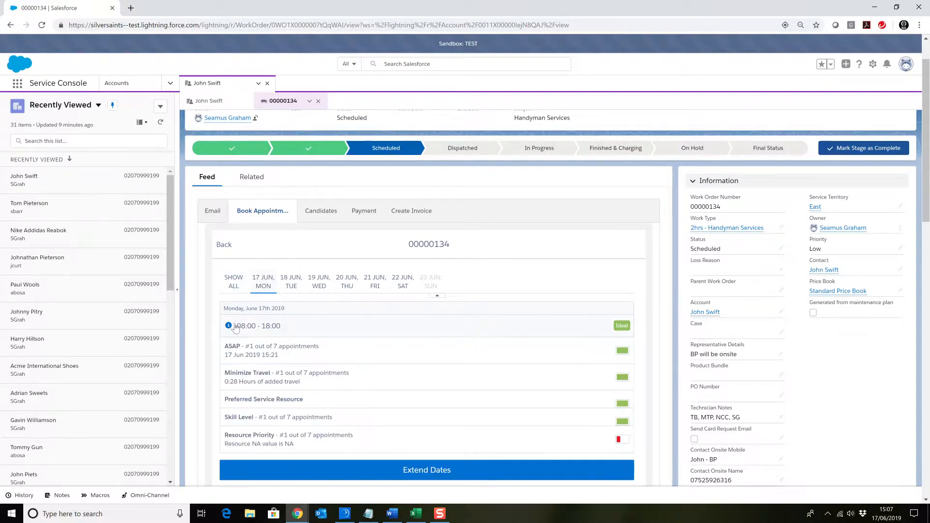
pyautogui.scroll(-1, 232, 329)
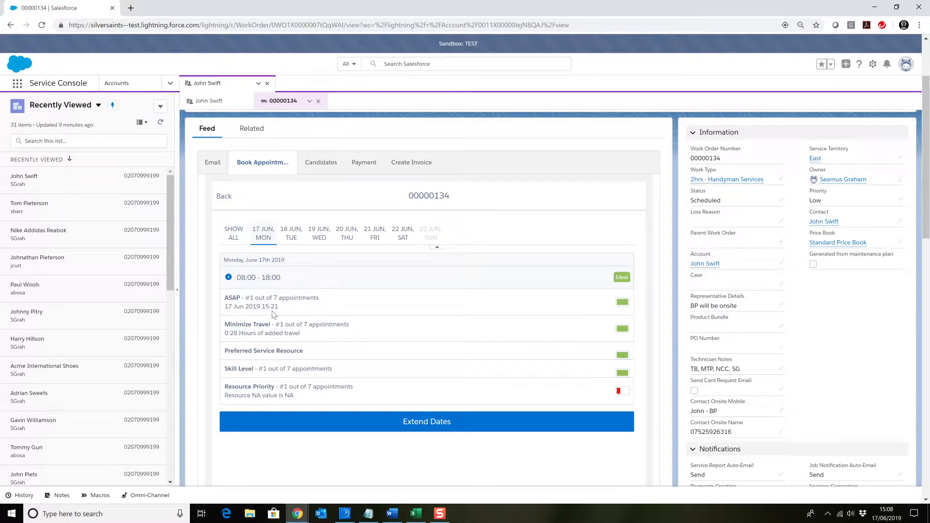
pyautogui.click(291, 240)
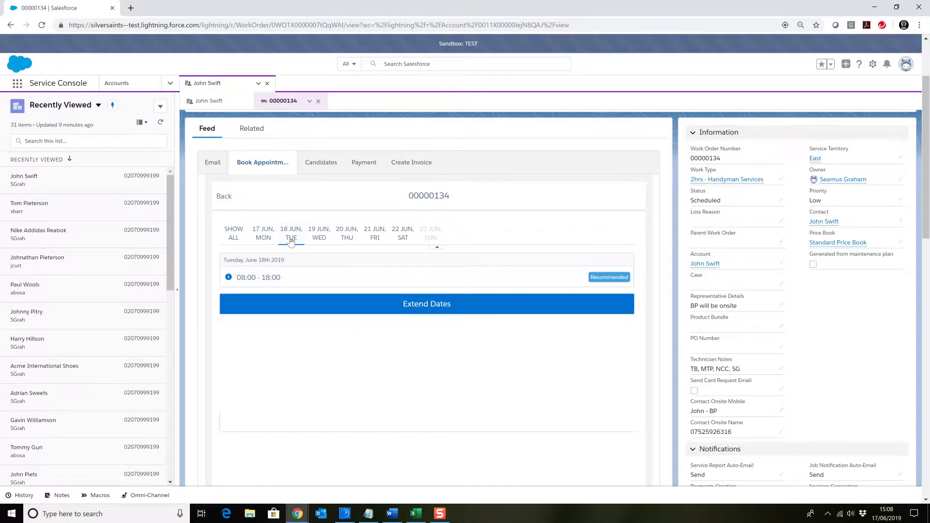
pyautogui.click(229, 279)
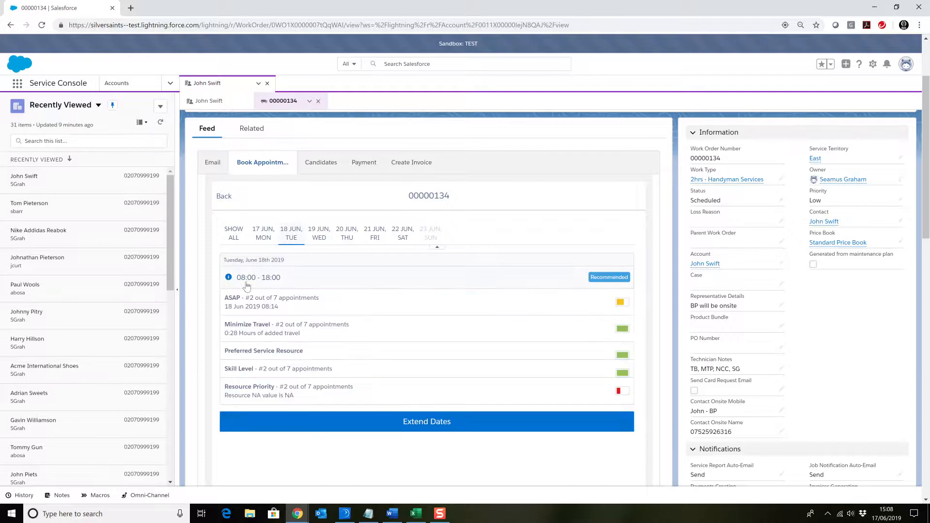
pyautogui.scroll(-1, 289, 285)
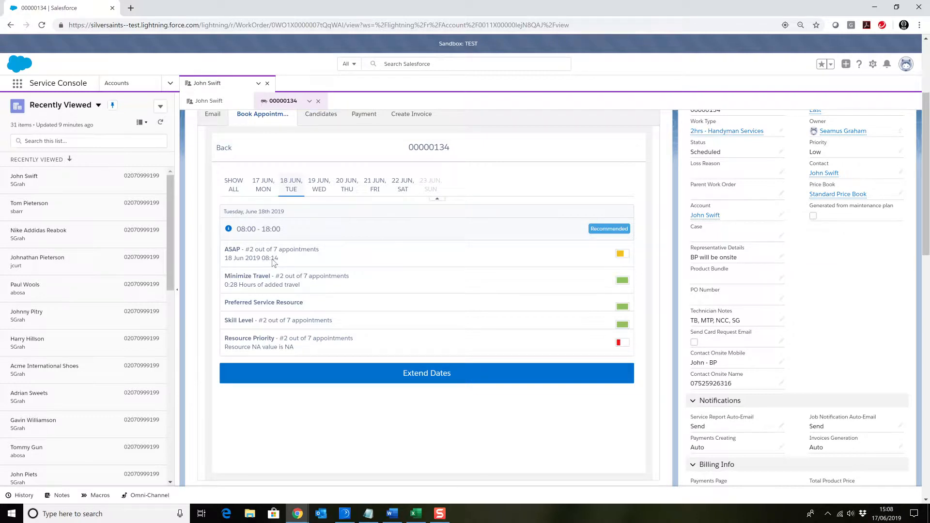
pyautogui.click(319, 188)
pyautogui.click(226, 232)
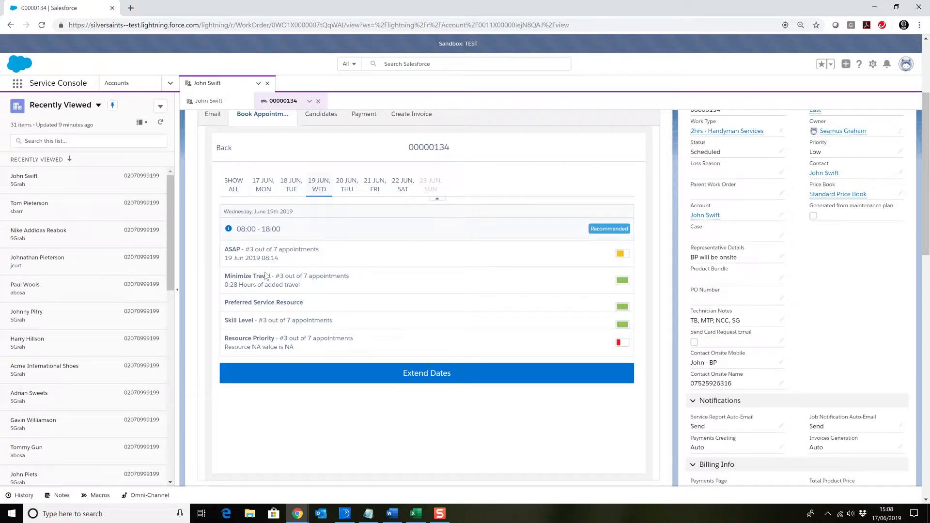
# Get the scheduling candidates for the work order's service appointment in the East territory
pyautogui.scroll(2, 278, 271)
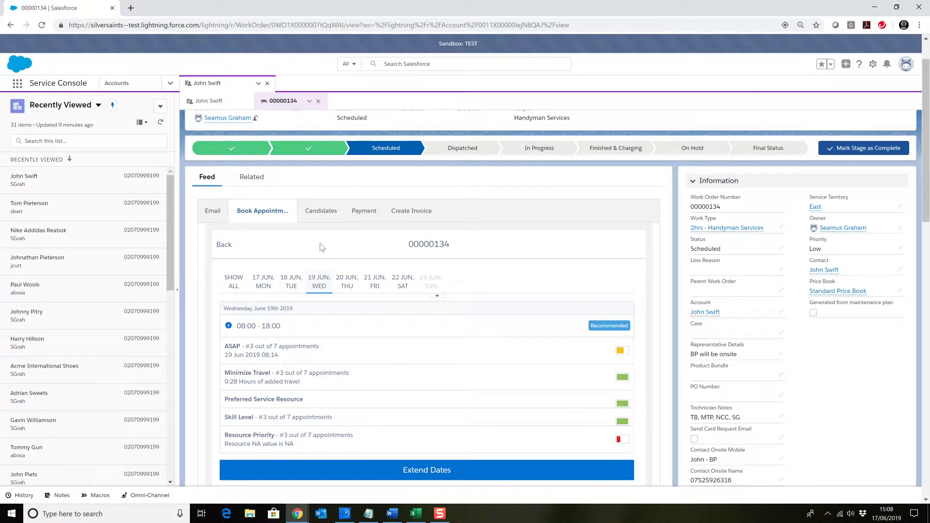
pyautogui.click(328, 213)
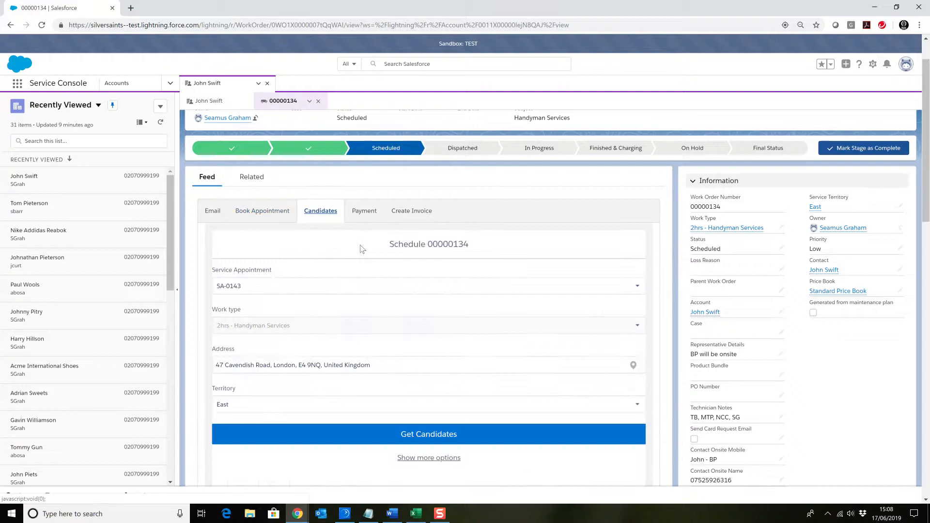
pyautogui.scroll(-1, 373, 291)
pyautogui.click(433, 382)
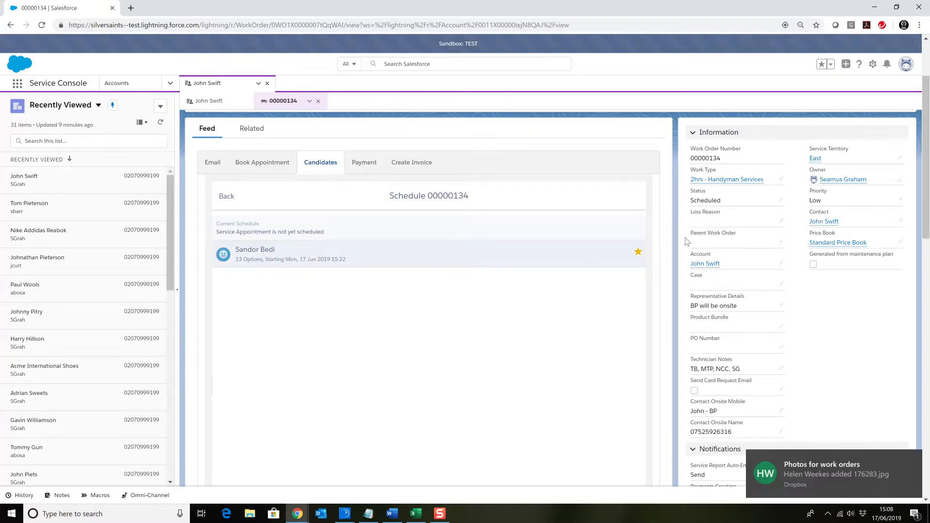
# Review the candidate technician's time options and schedule the appointment to that technician for Mon, 17 Jun 2019 15:22
pyautogui.click(238, 262)
pyautogui.scroll(-1, 285, 272)
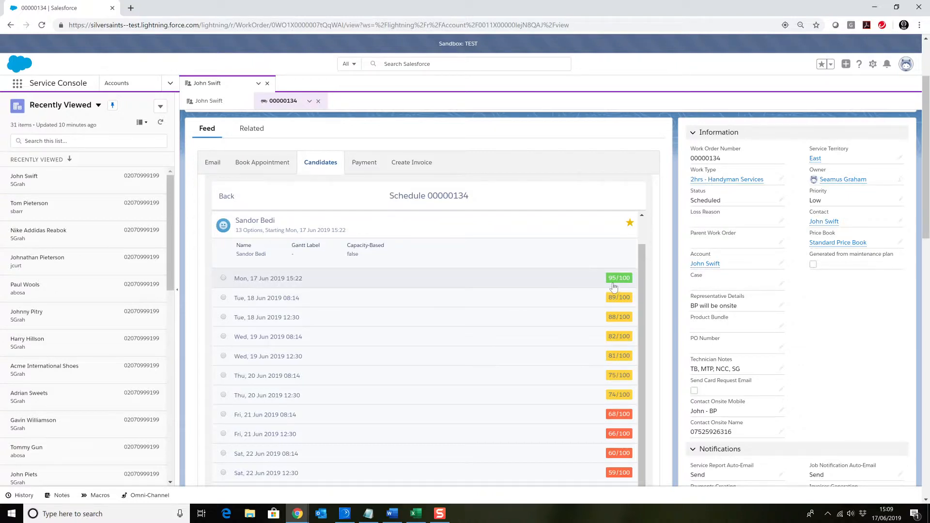
pyautogui.scroll(-4, 608, 302)
pyautogui.scroll(4, 616, 316)
pyautogui.click(223, 278)
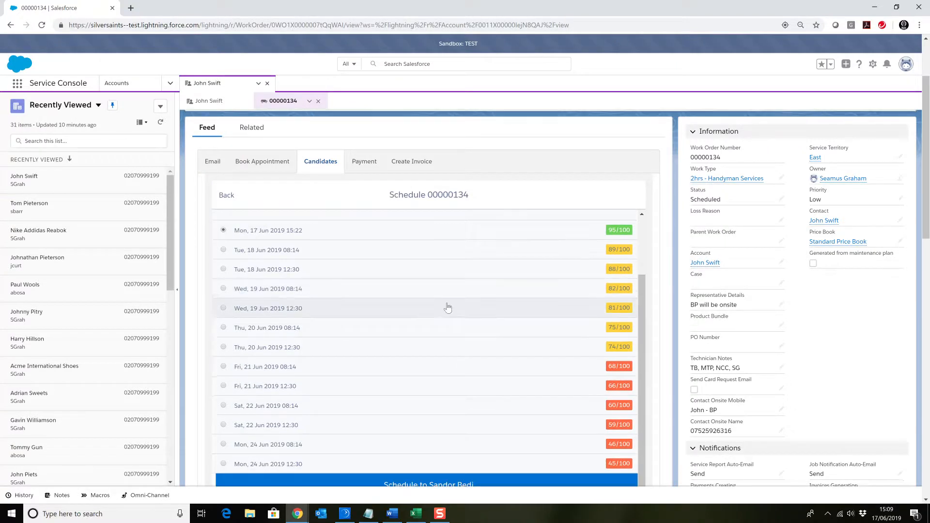
pyautogui.scroll(-3, 444, 307)
pyautogui.click(431, 345)
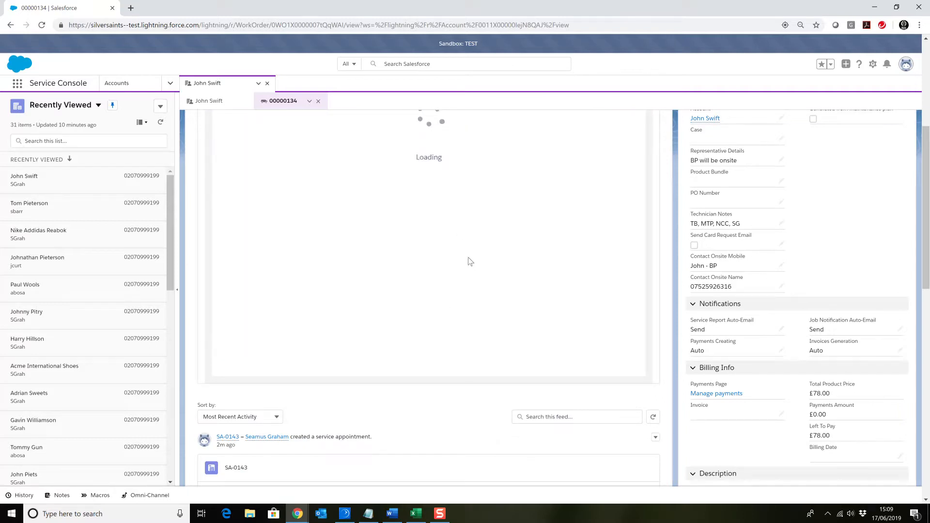
pyautogui.scroll(3, 464, 251)
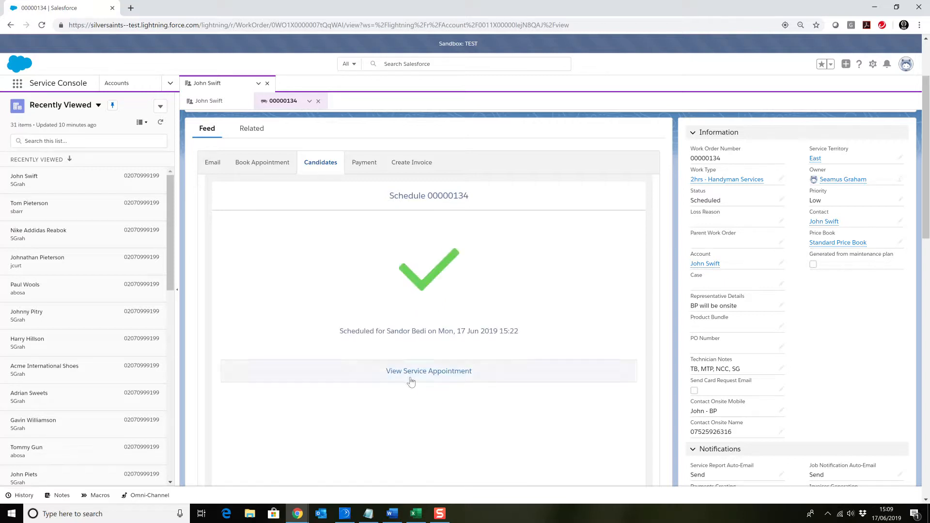
# Open the scheduled service appointment and check its description, address, status and scheduled start and end times
pyautogui.scroll(1, 378, 219)
pyautogui.scroll(-2, 424, 265)
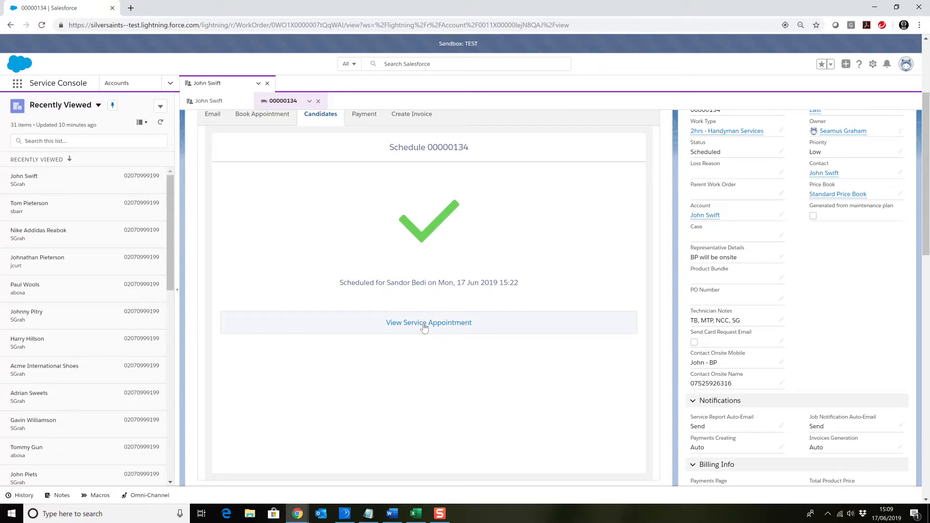
pyautogui.click(423, 325)
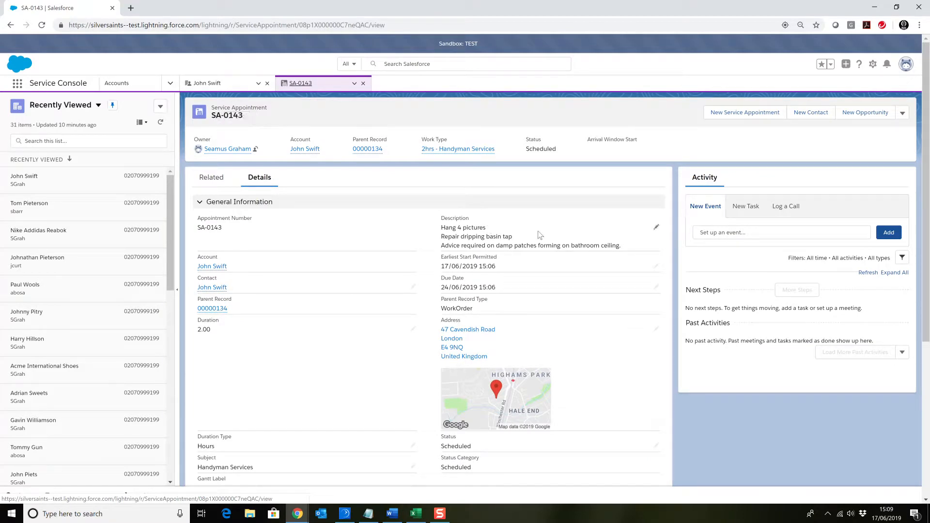
pyautogui.scroll(-4, 527, 260)
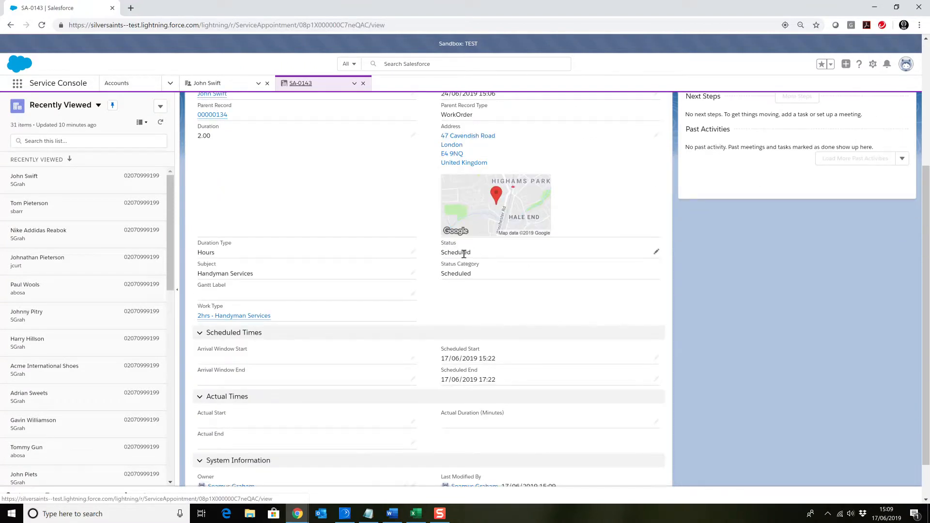
pyautogui.scroll(-1, 554, 272)
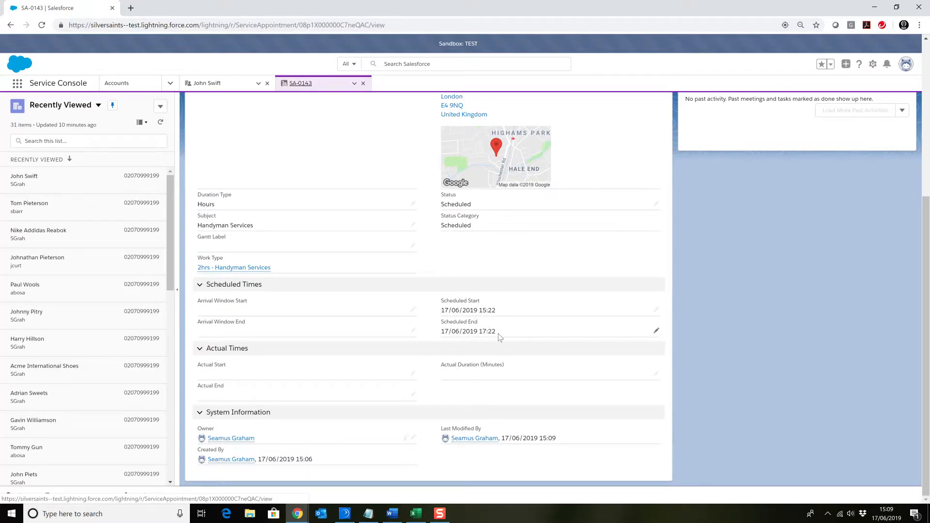
pyautogui.scroll(5, 479, 322)
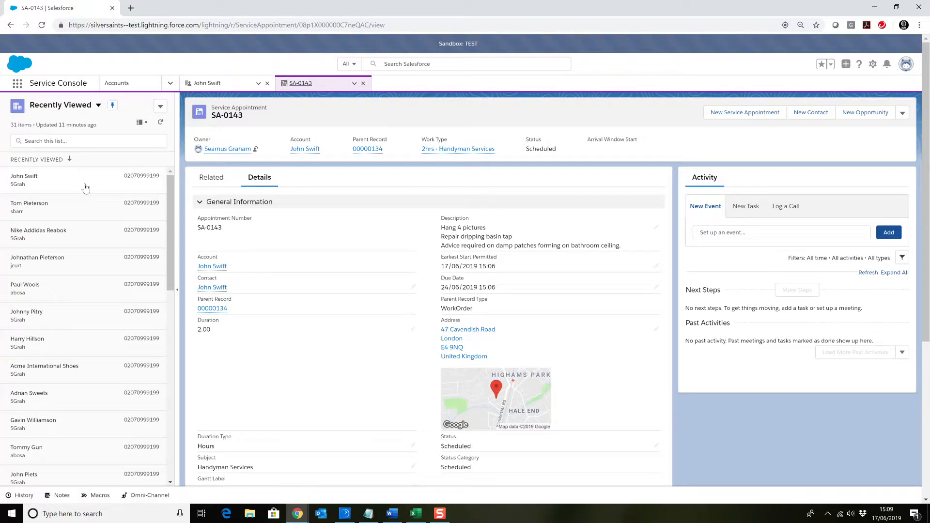
# Check the service appointment's related records and preview the technician listed under its assigned resources
pyautogui.click(207, 184)
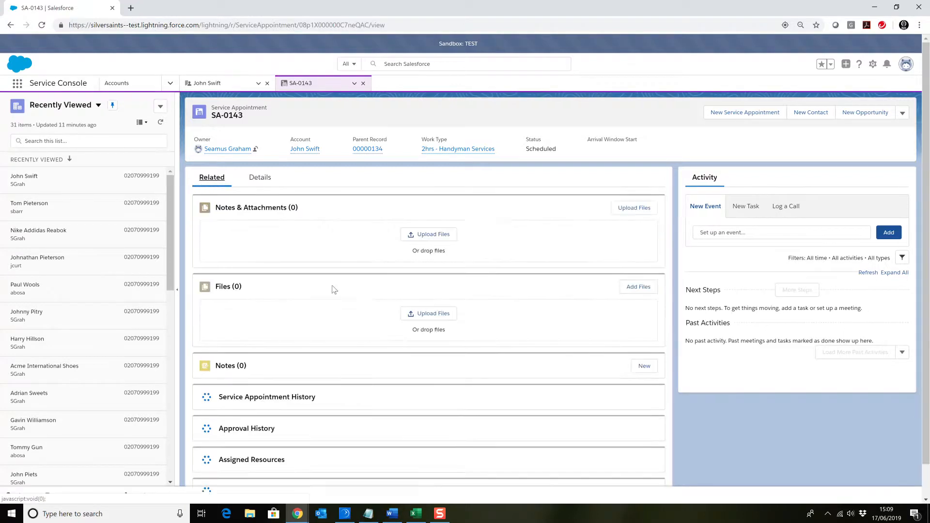
pyautogui.scroll(-1, 334, 292)
pyautogui.scroll(-2, 347, 296)
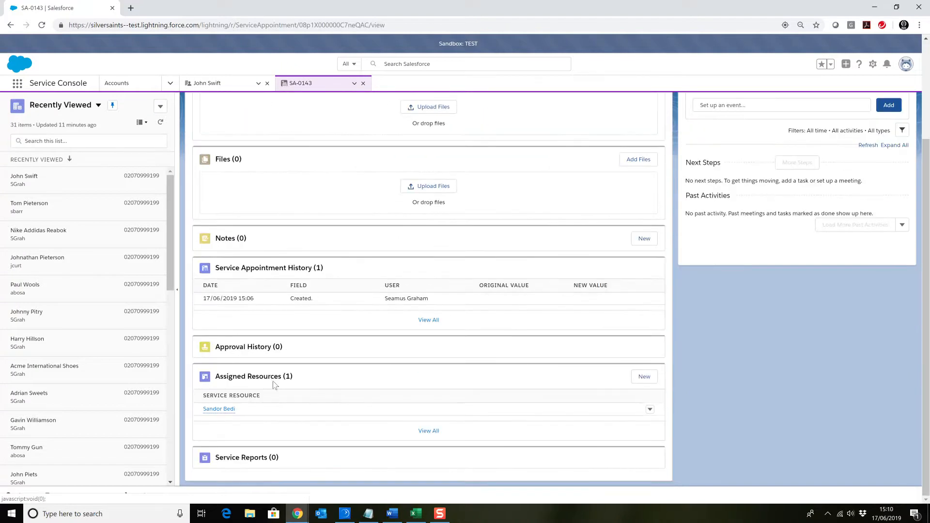
pyautogui.moveTo(212, 414)
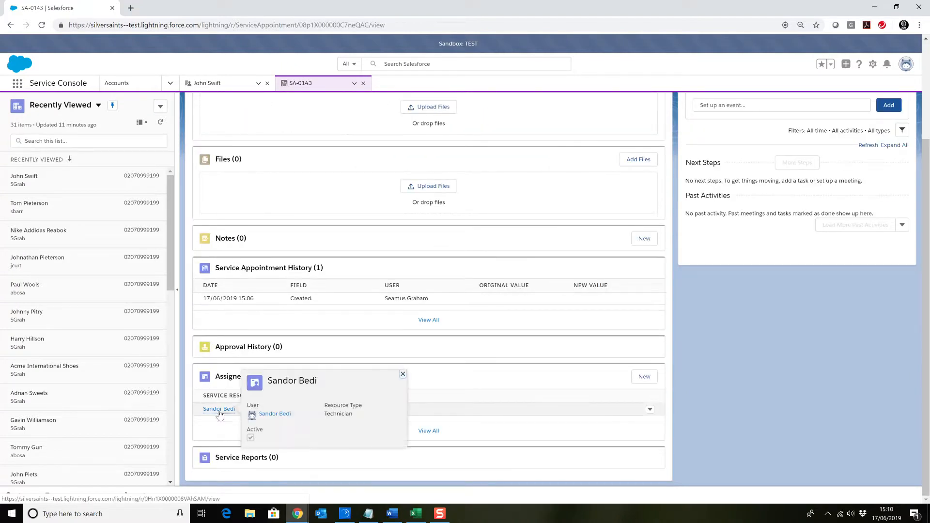
# Close the service appointment and open the payment options of its parent work order
pyautogui.scroll(3, 398, 253)
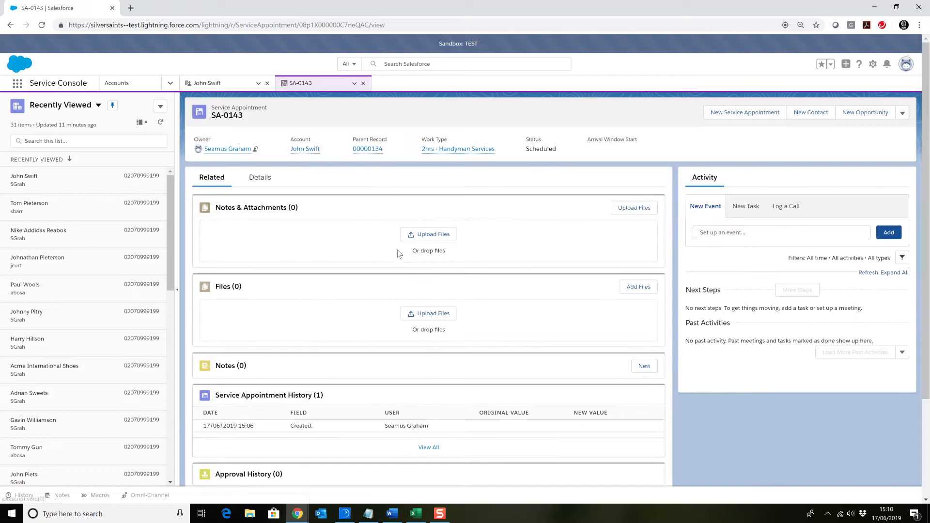
pyautogui.click(363, 84)
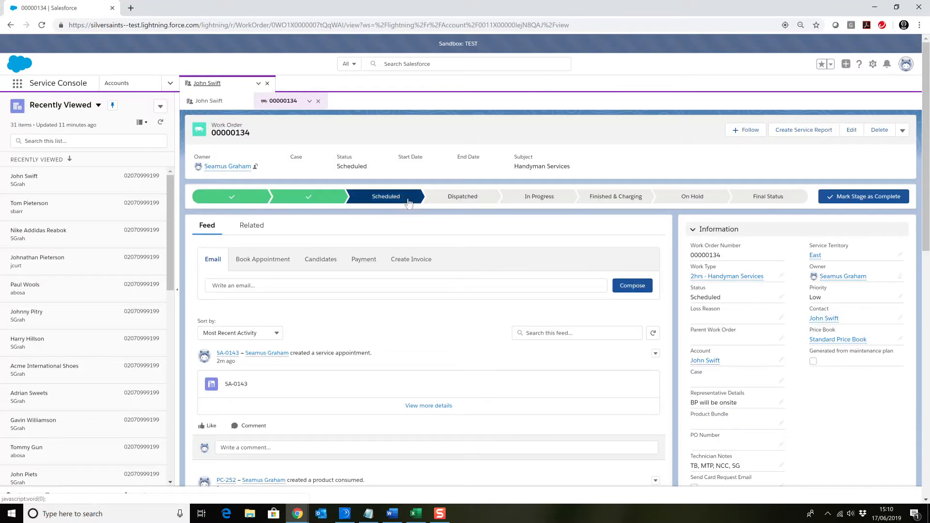
pyautogui.click(364, 262)
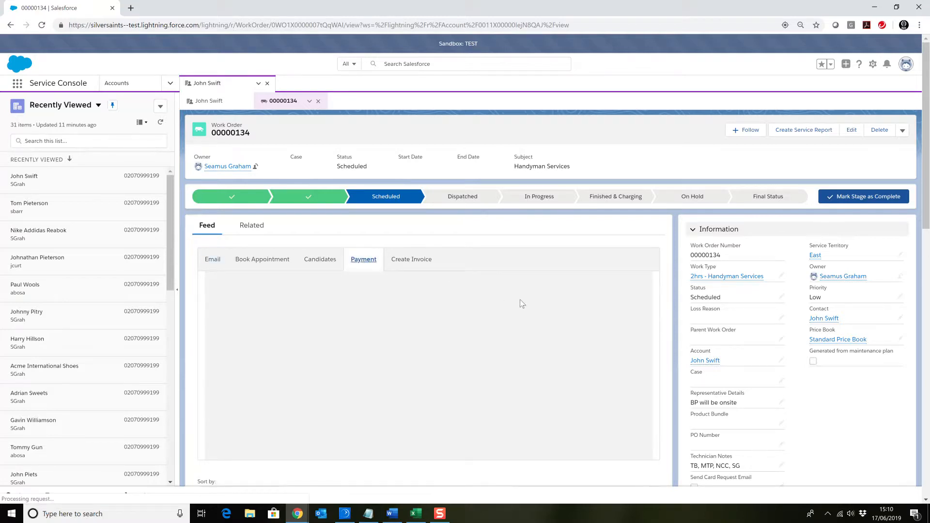
pyautogui.scroll(-1, 519, 299)
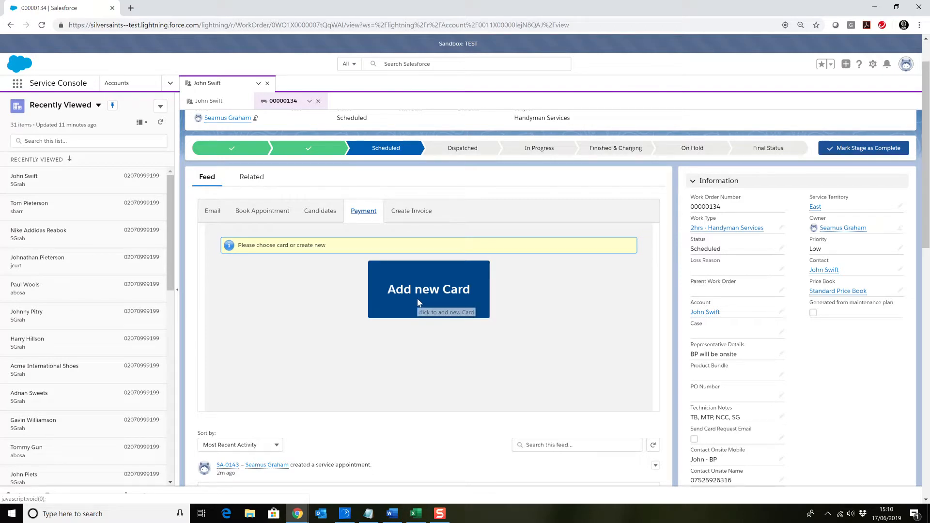
# Enable Send Card Request Email on the work order and save the record
pyautogui.scroll(-1, 451, 290)
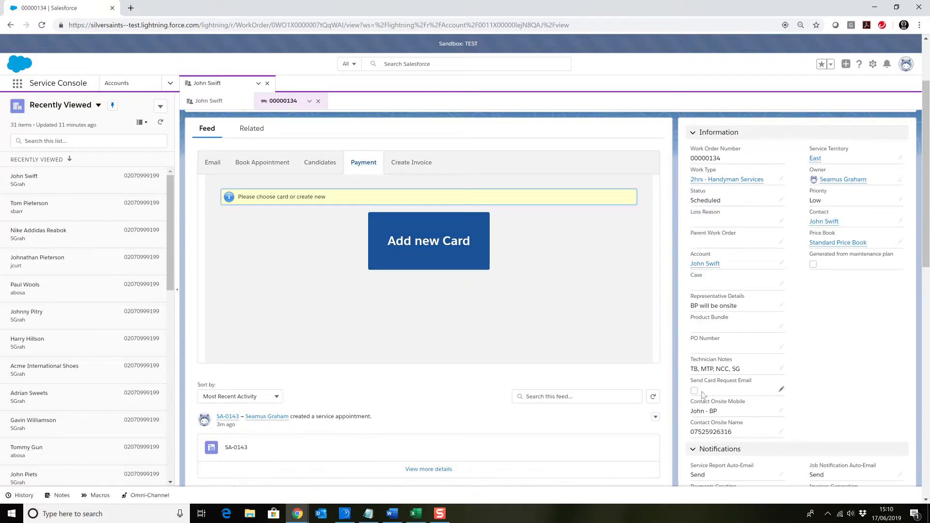
pyautogui.click(782, 394)
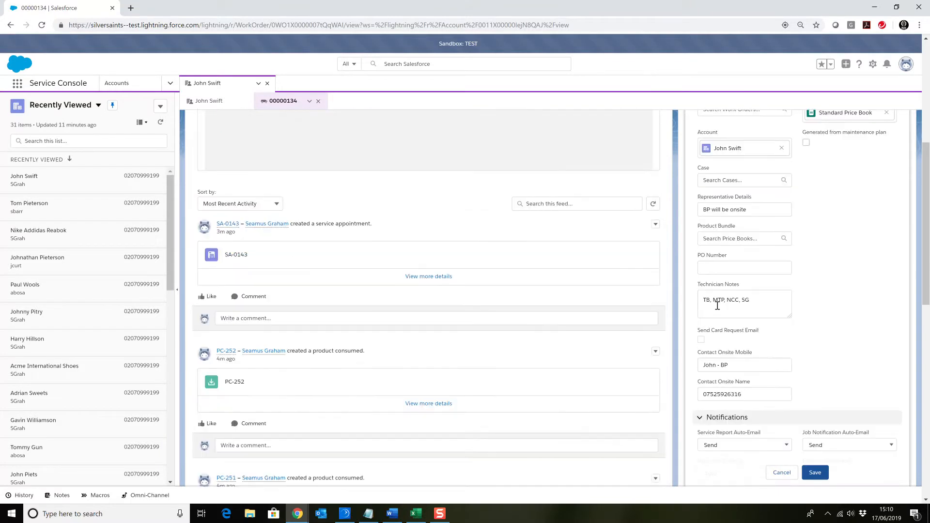
pyautogui.click(700, 339)
pyautogui.scroll(-1, 760, 411)
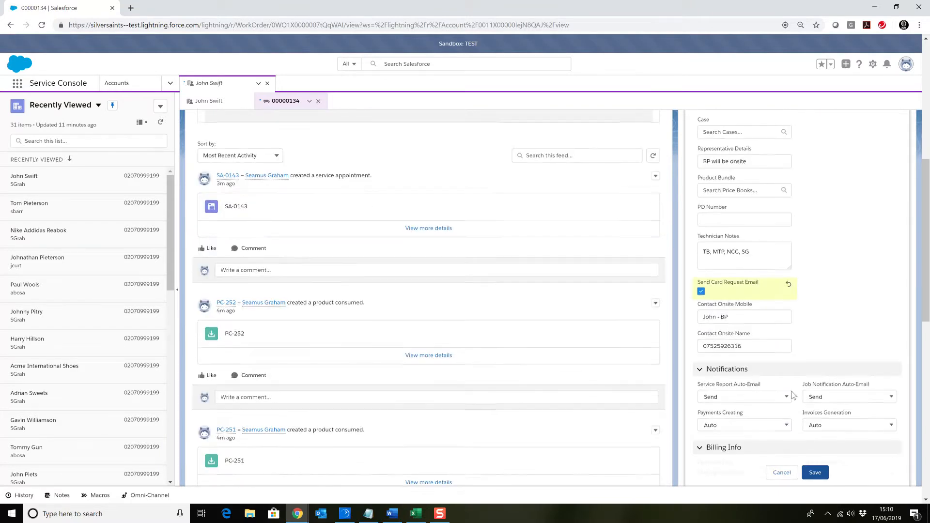
pyautogui.click(816, 473)
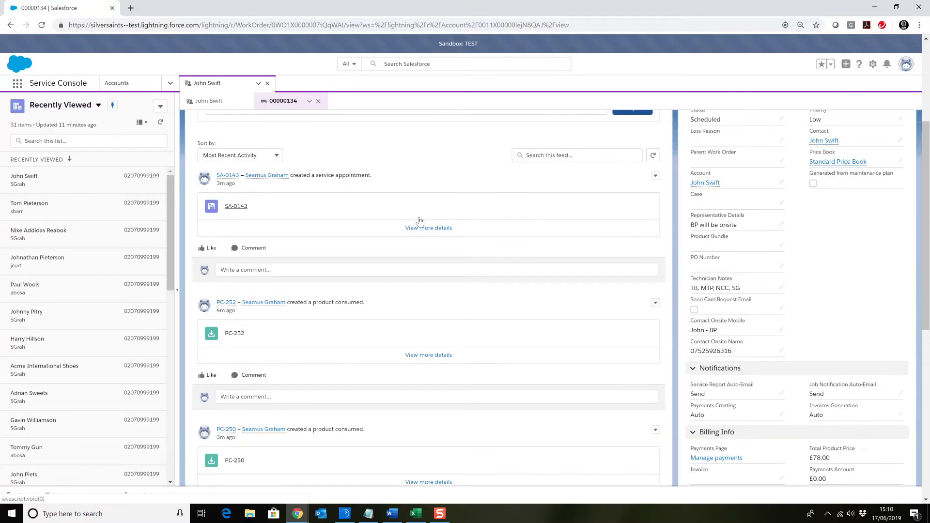
# Reopen the work order's payment options and check its card request, notification and billing fields
pyautogui.scroll(2, 442, 268)
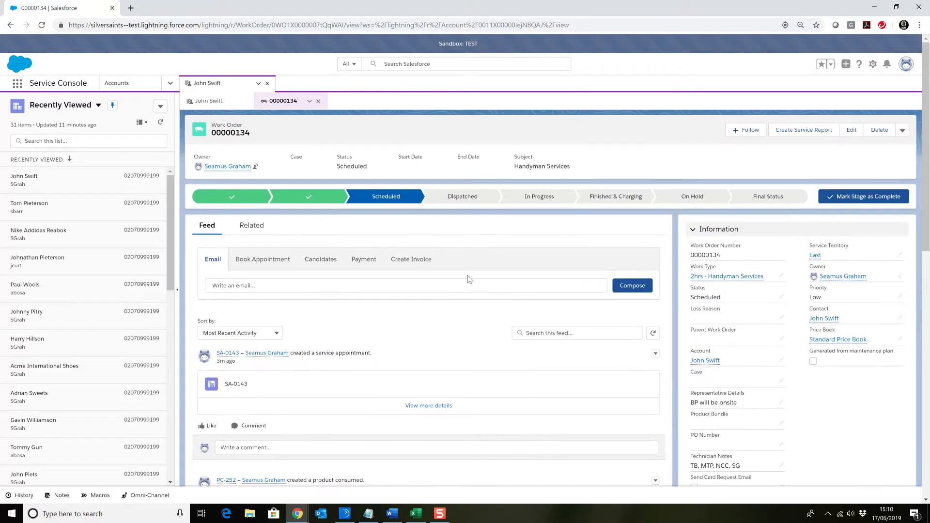
pyautogui.click(363, 261)
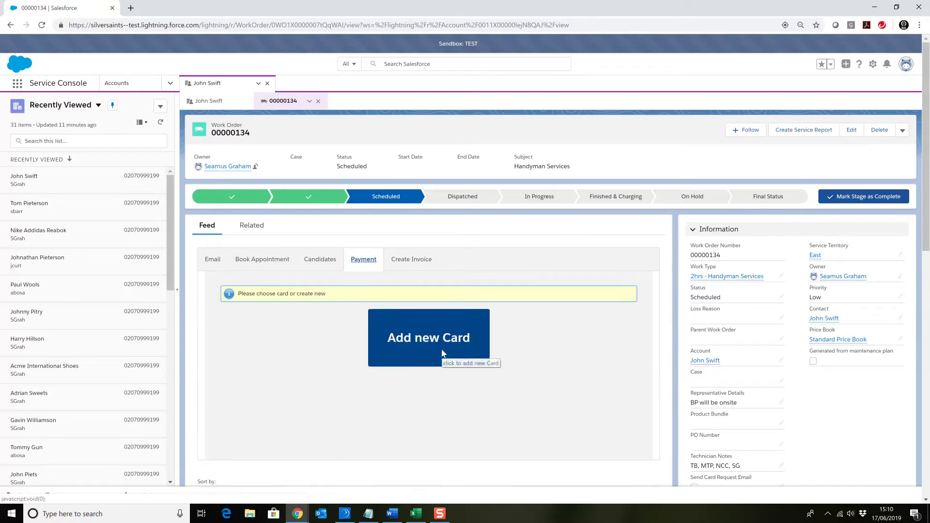
pyautogui.scroll(-5, 399, 237)
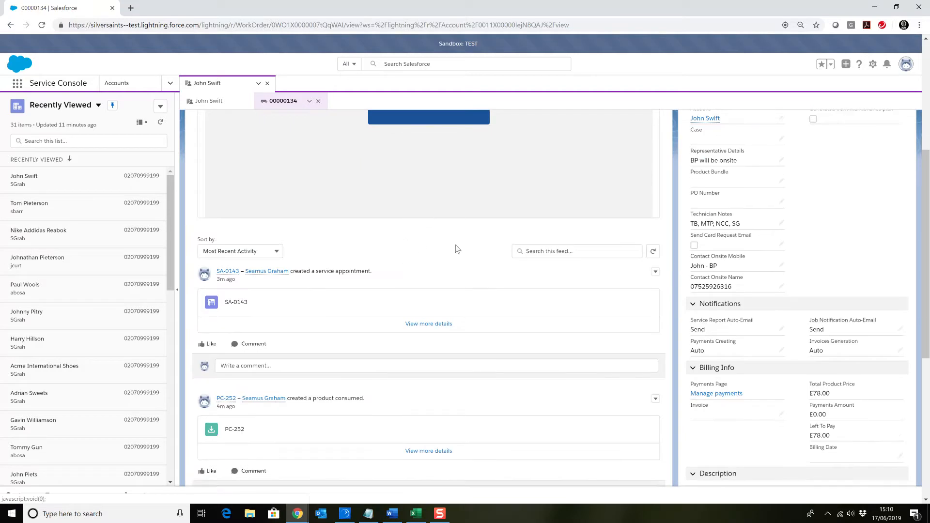
pyautogui.scroll(2, 734, 263)
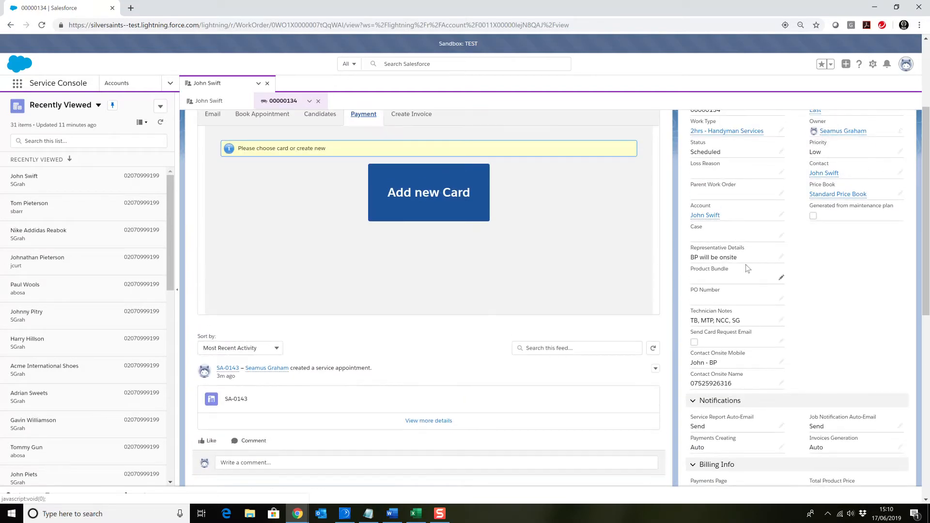
pyautogui.scroll(2, 777, 274)
pyautogui.scroll(-6, 783, 278)
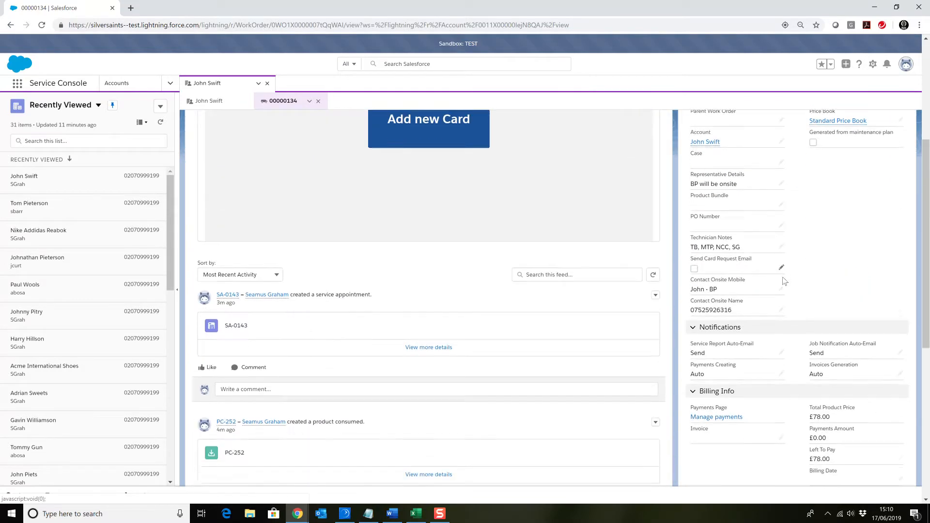
pyautogui.scroll(-1, 784, 282)
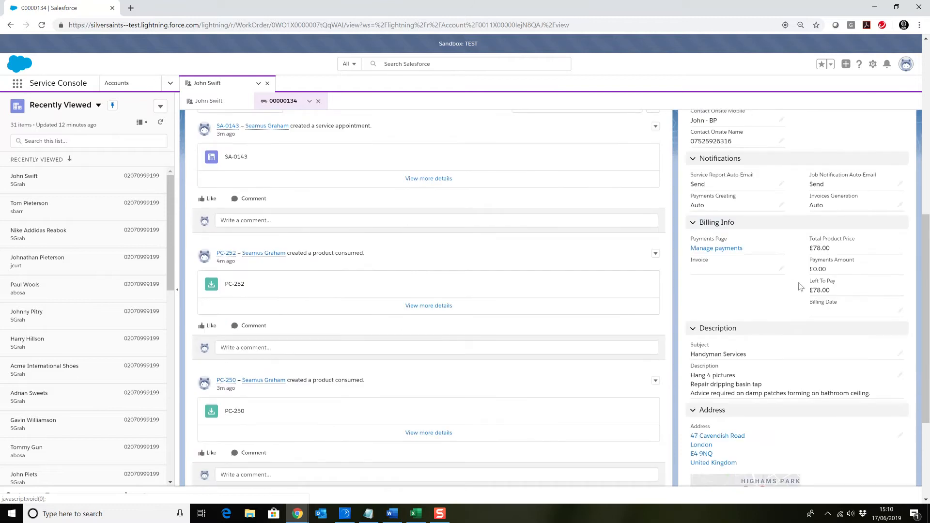
pyautogui.scroll(3, 787, 282)
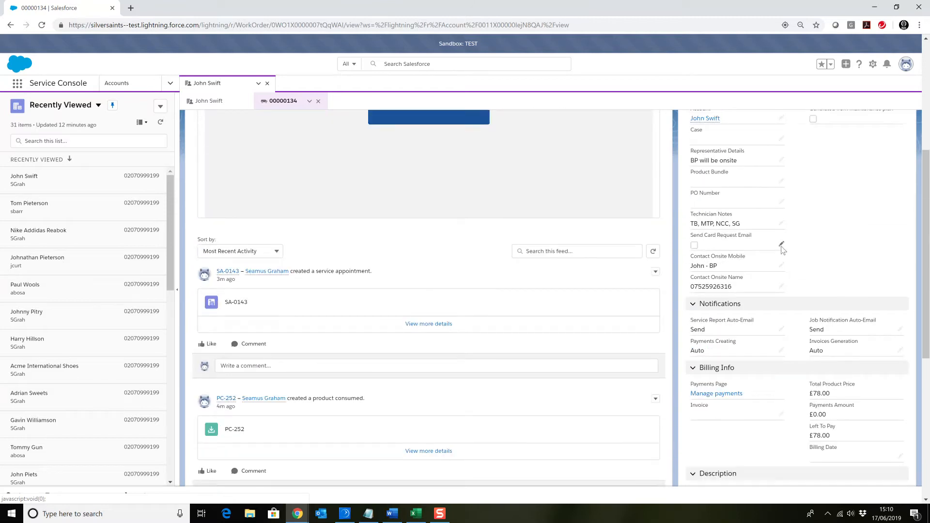
# Set the work order's technician notes to "TB, MTP, COF, SG" and save the record
pyautogui.click(781, 223)
pyautogui.click(733, 228)
pyautogui.press('Delete')
pyautogui.press('BackSpace')
pyautogui.press('BackSpace')
pyautogui.write('COF')
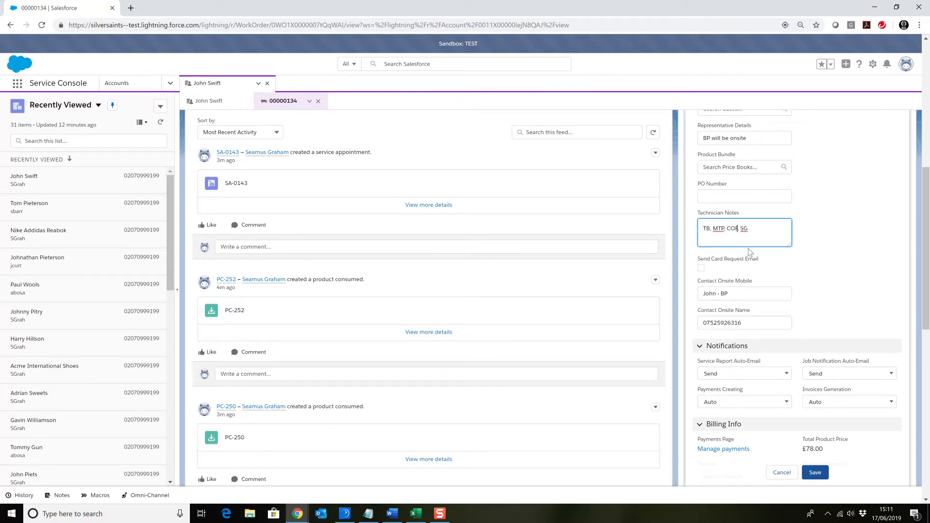
pyautogui.click(812, 474)
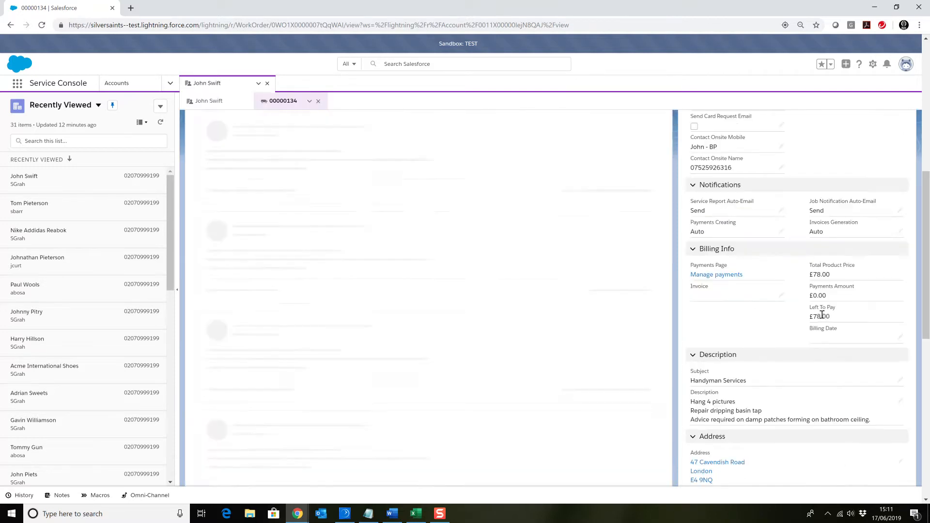
# Add a new payment card for the work order, entering its card number, expiry date, security code and ZIP code
pyautogui.scroll(6, 460, 214)
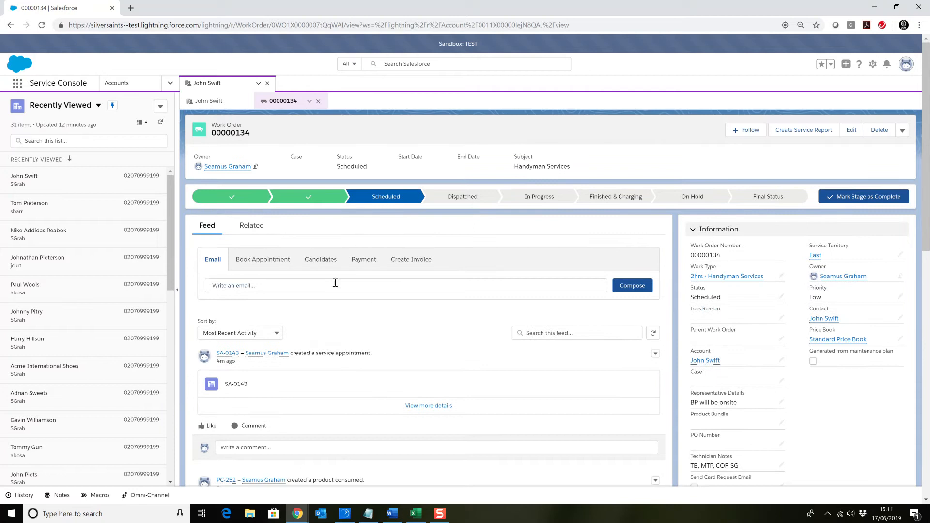
pyautogui.click(363, 260)
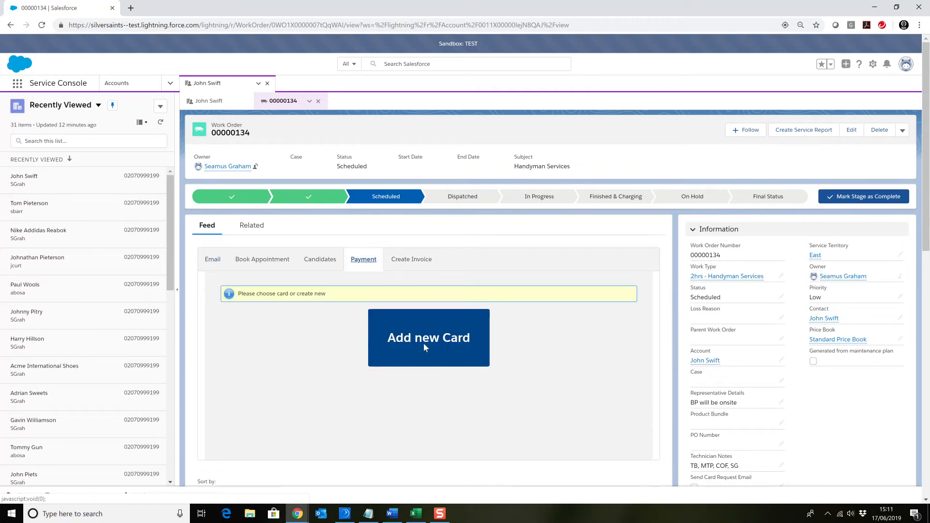
pyautogui.click(423, 343)
pyautogui.scroll(-1, 416, 347)
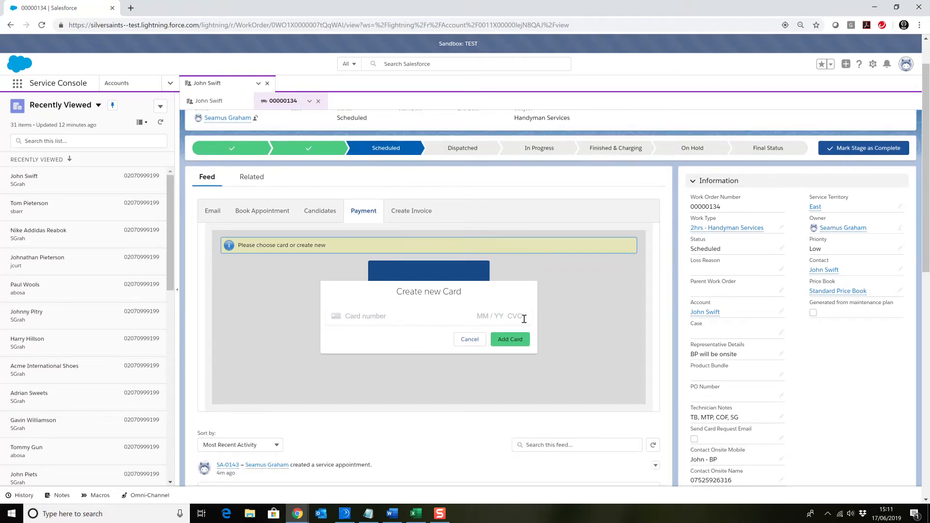
pyautogui.click(371, 322)
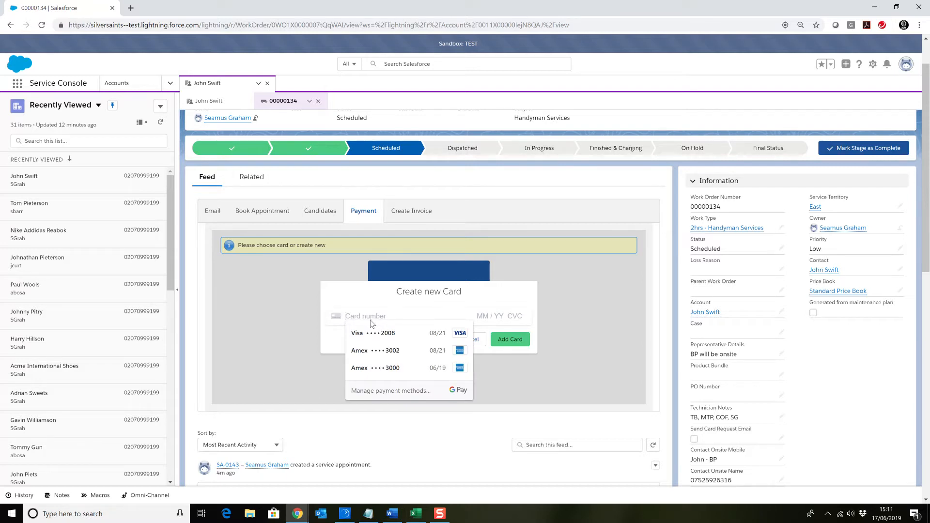
pyautogui.write('4242 4242 4242 4242')
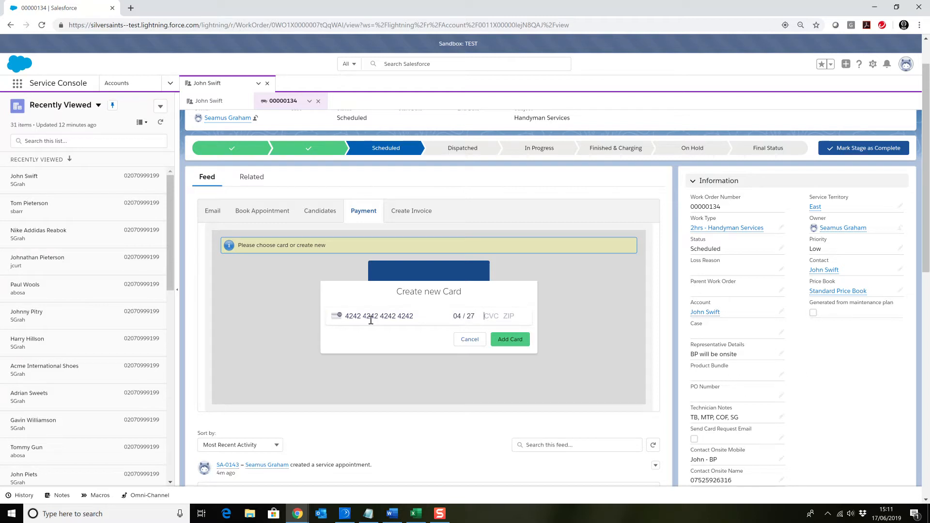
pyautogui.write('111 1111')
pyautogui.click(509, 343)
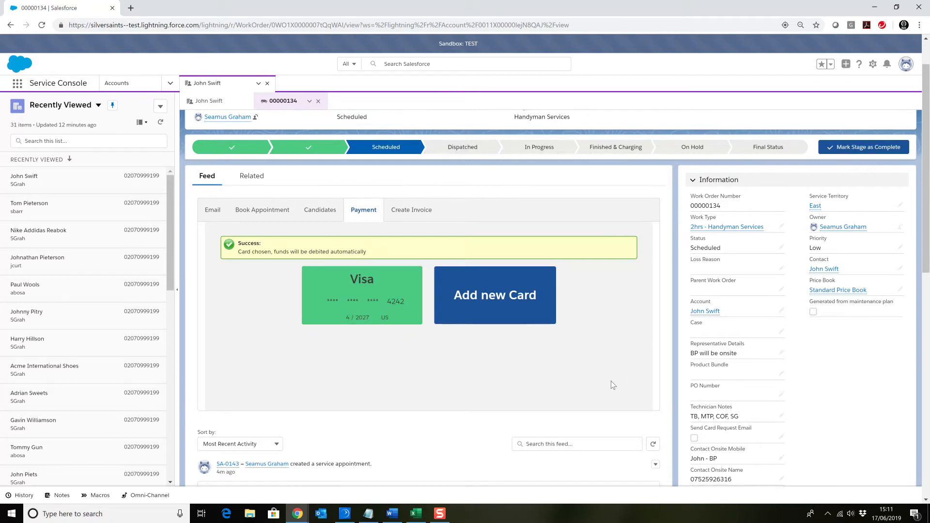
# Review the work order's payment and billing information and mark its Scheduled stage as complete
pyautogui.scroll(-1, 611, 382)
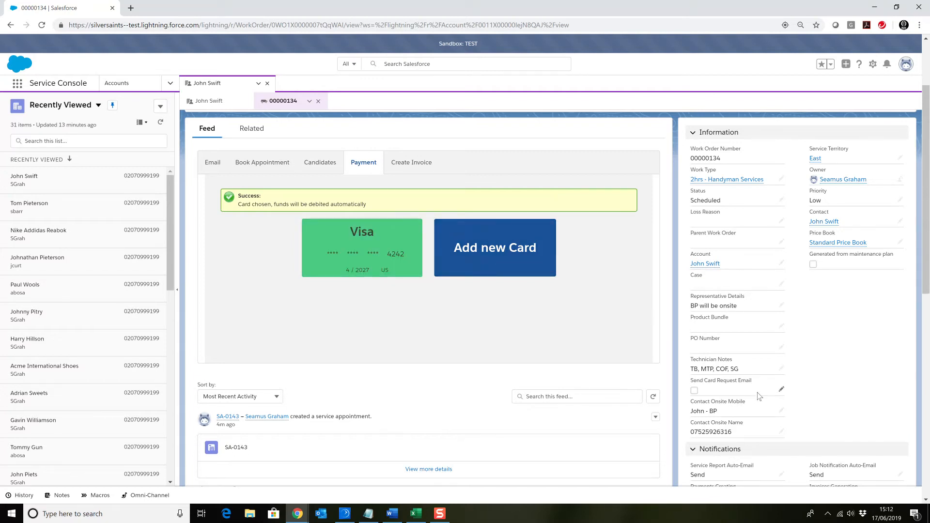
pyautogui.scroll(-1, 760, 386)
pyautogui.scroll(2, 762, 385)
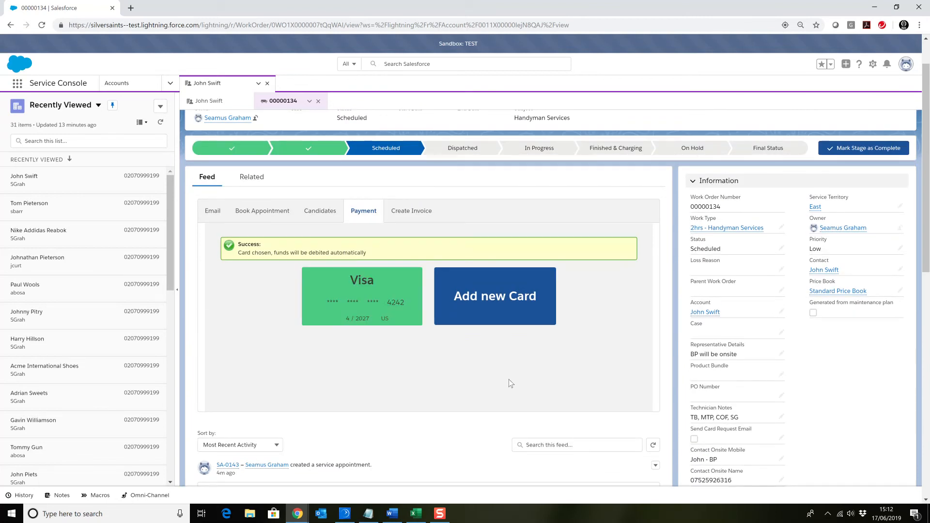
pyautogui.scroll(-2, 489, 347)
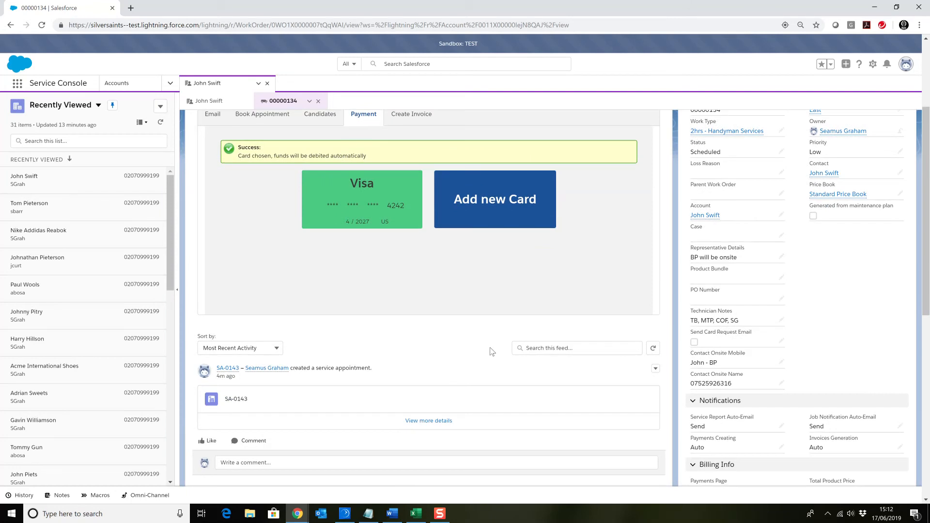
pyautogui.scroll(3, 489, 347)
pyautogui.scroll(-6, 606, 337)
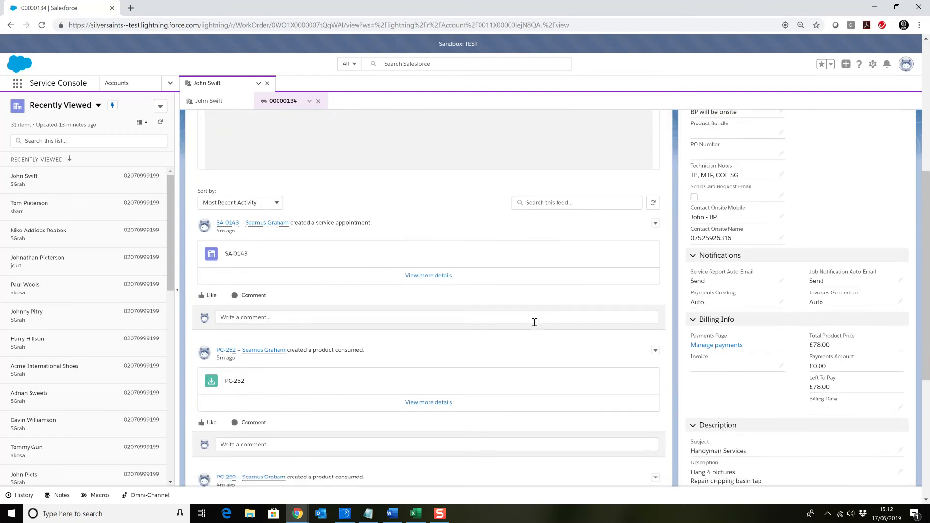
pyautogui.scroll(6, 508, 326)
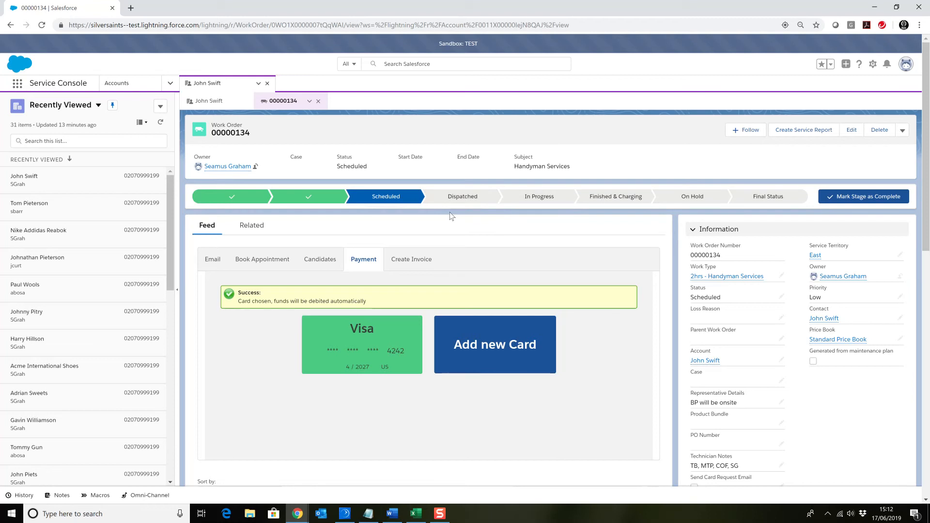
pyautogui.click(850, 199)
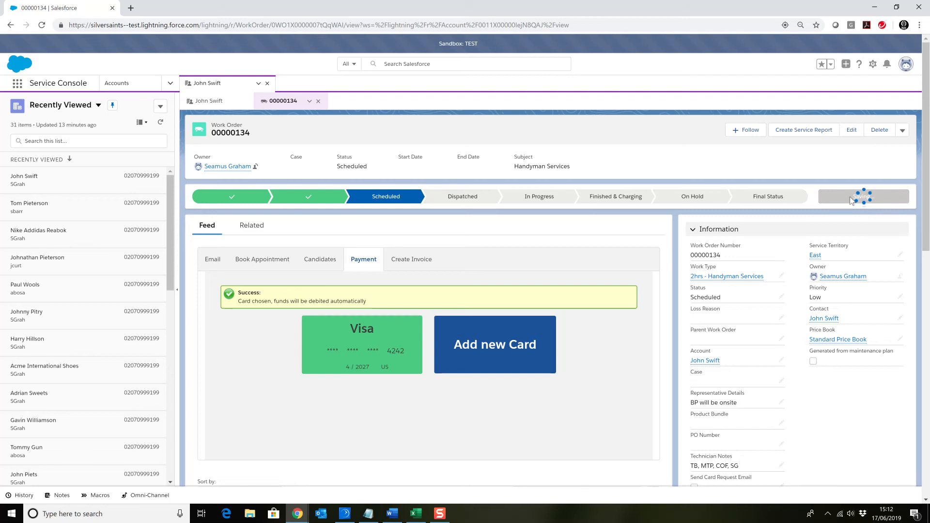